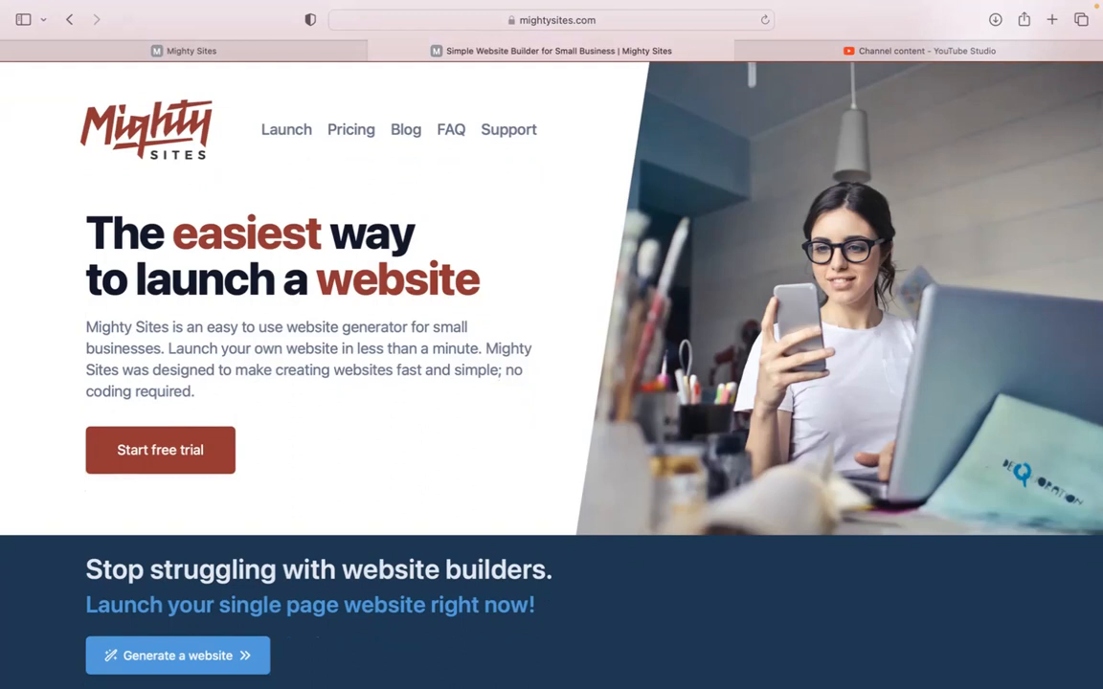
- Scroll through the mightysites.com homepage, then switch to the Mighty Sites app's template gallery
scroll(551, 374, "down", 5)
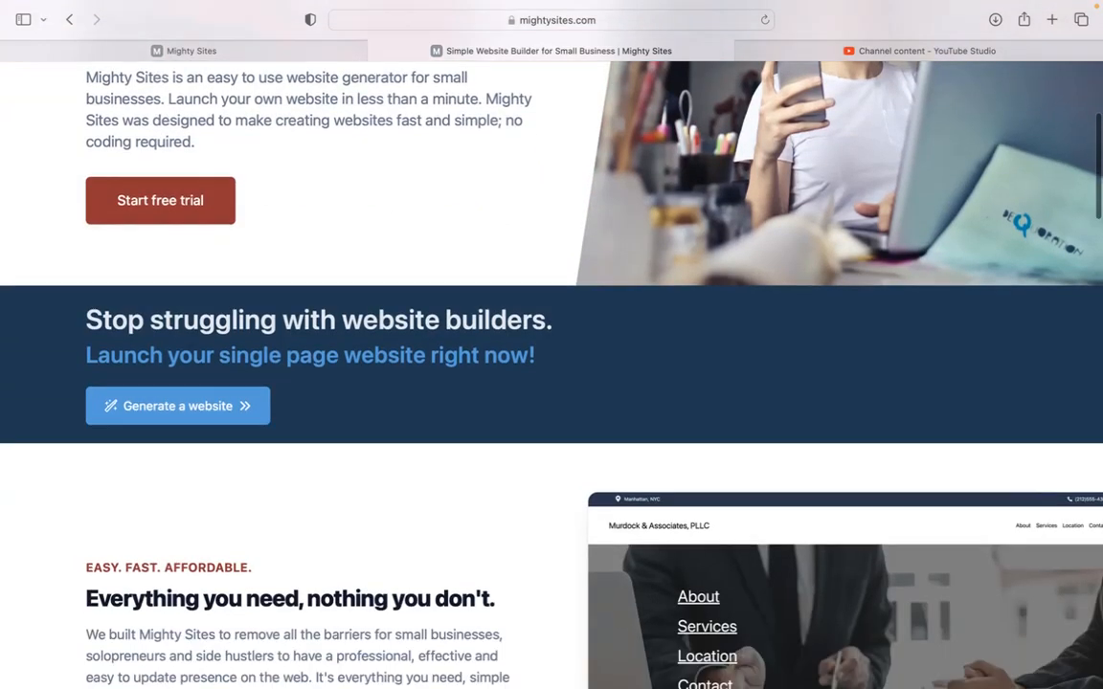
scroll(551, 374, "down", 2)
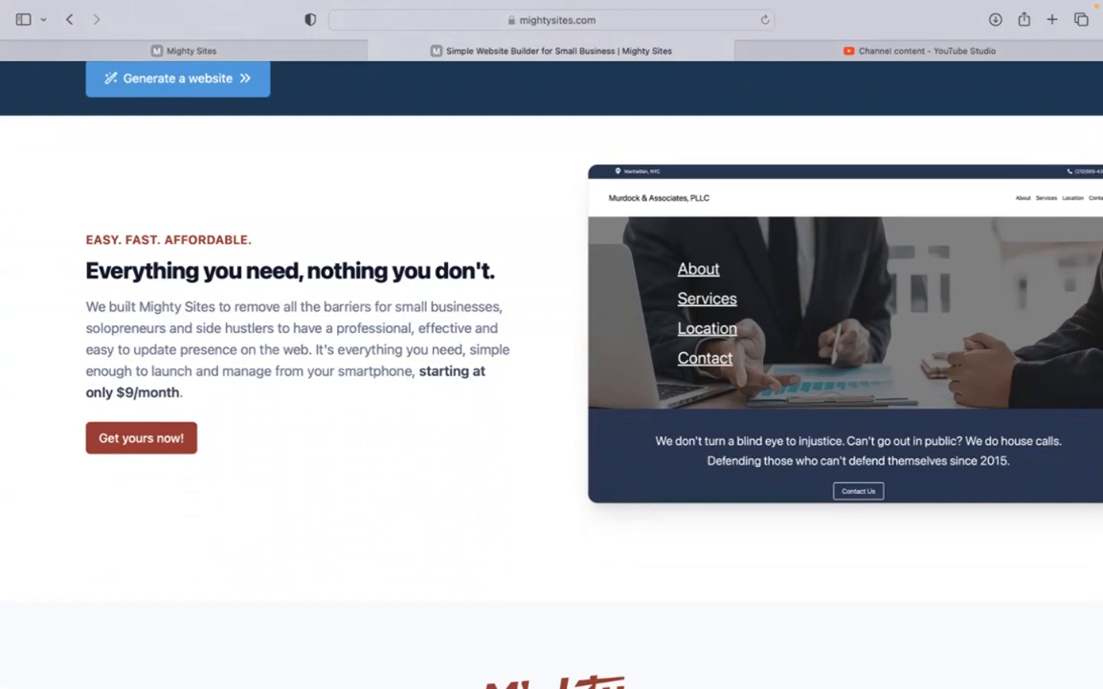
scroll(551, 373, "down", 5)
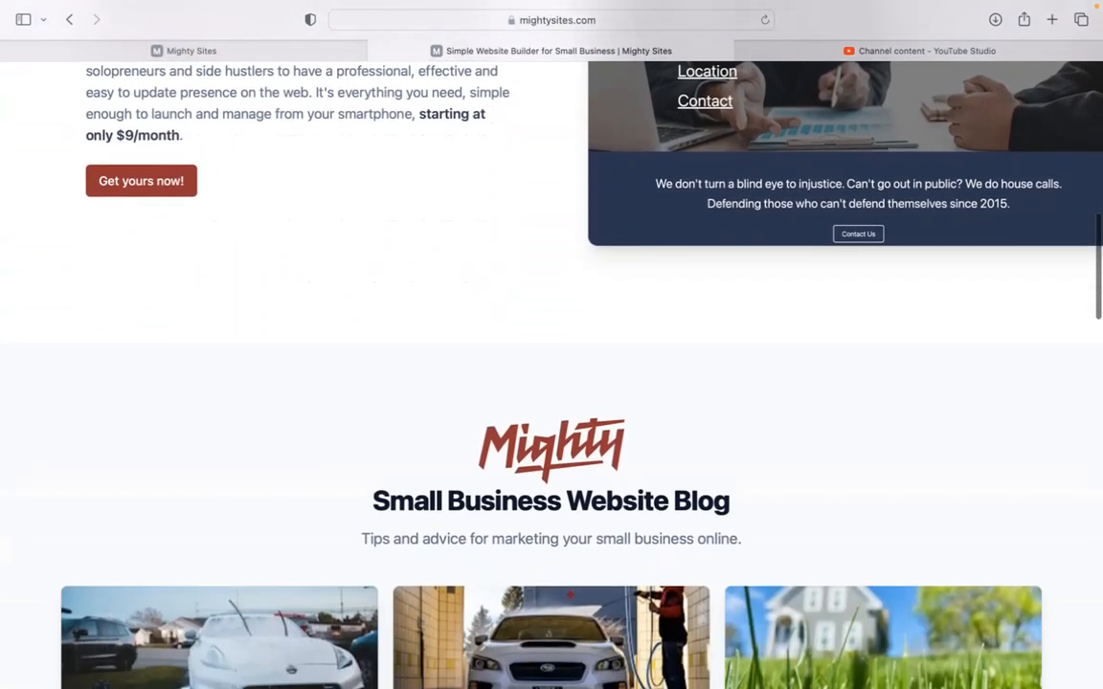
scroll(552, 373, "down", 5)
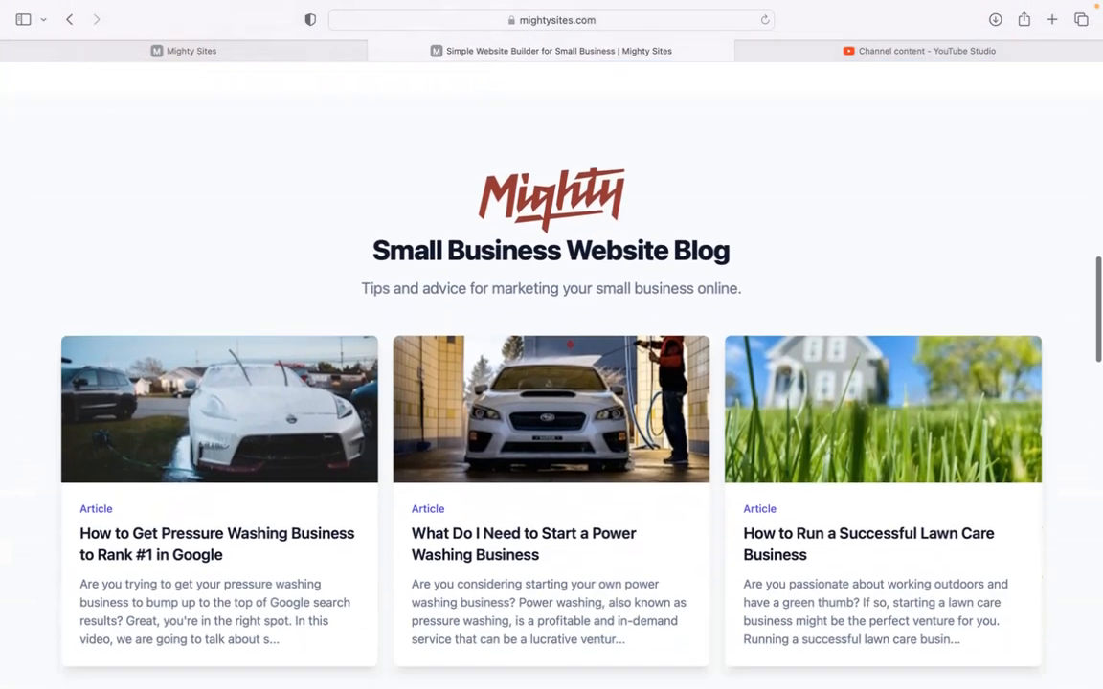
scroll(551, 373, "down", 7)
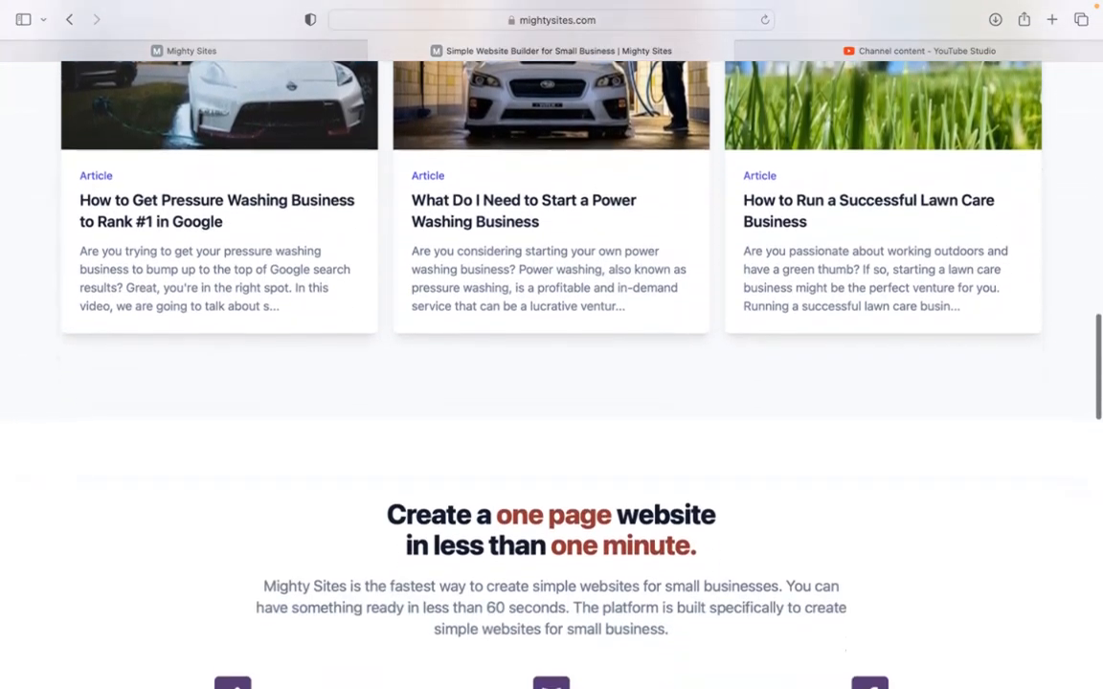
scroll(552, 374, "down", 5)
scroll(551, 373, "down", 6)
scroll(552, 374, "down", 1)
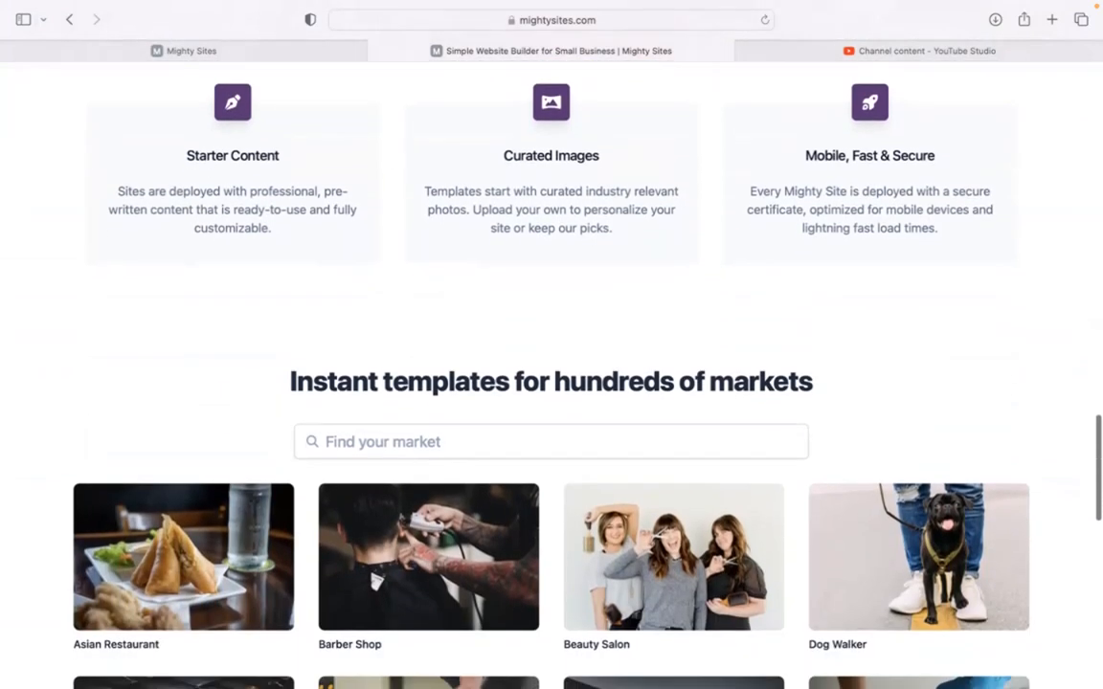
left_click(337, 50)
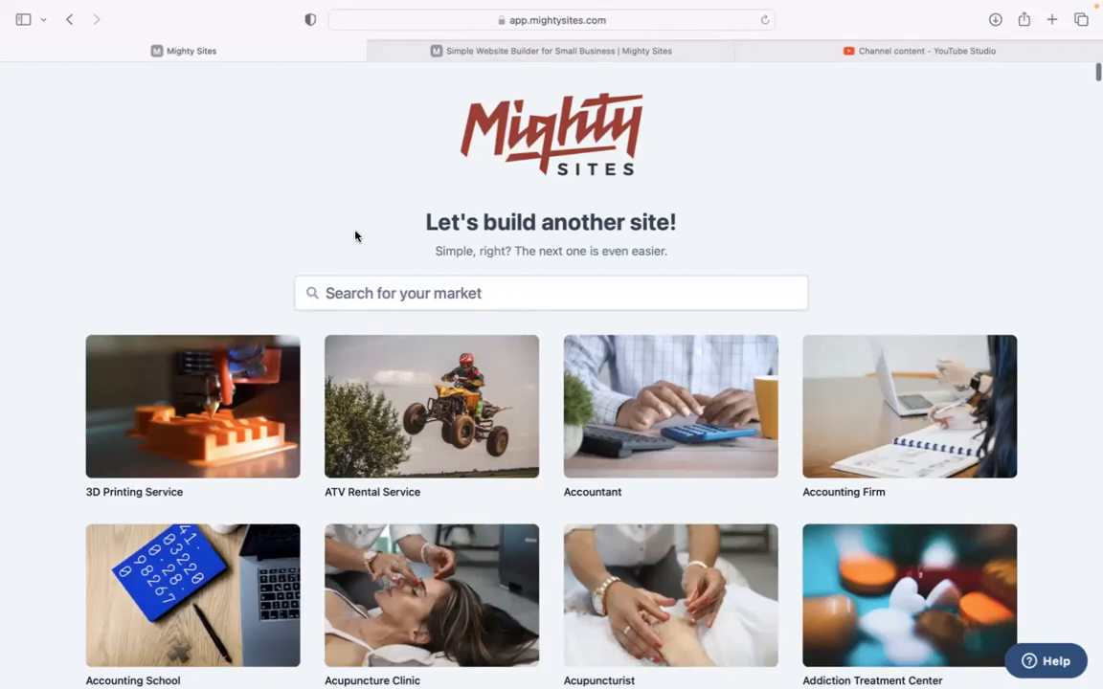
- Search 'skin care cli', pick the Skin Care Clinic template, and paste Flawless Skin Clinic as company name
scroll(333, 224, "down", 1)
scroll(552, 383, "down", 10)
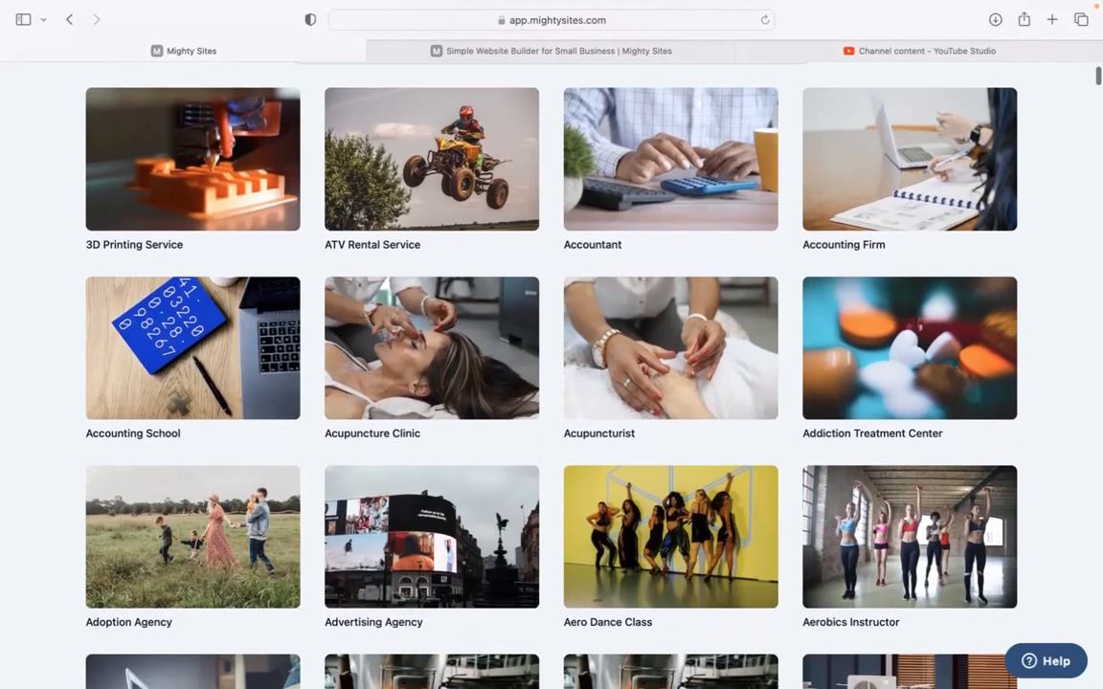
scroll(551, 383, "down", 4)
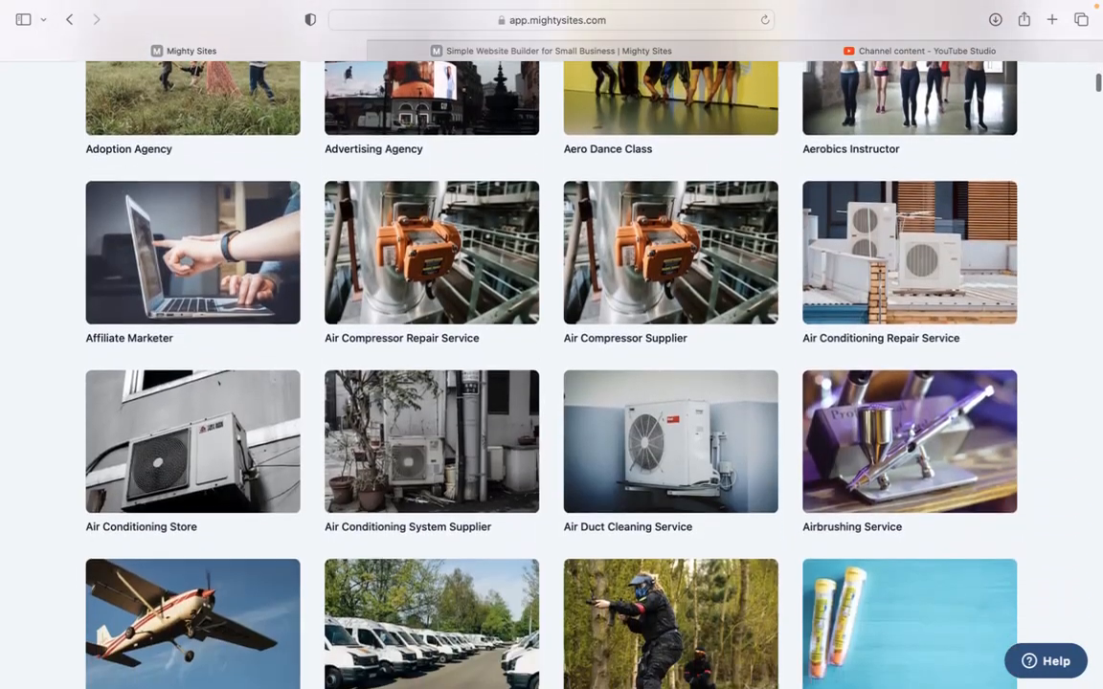
scroll(551, 383, "up", 9)
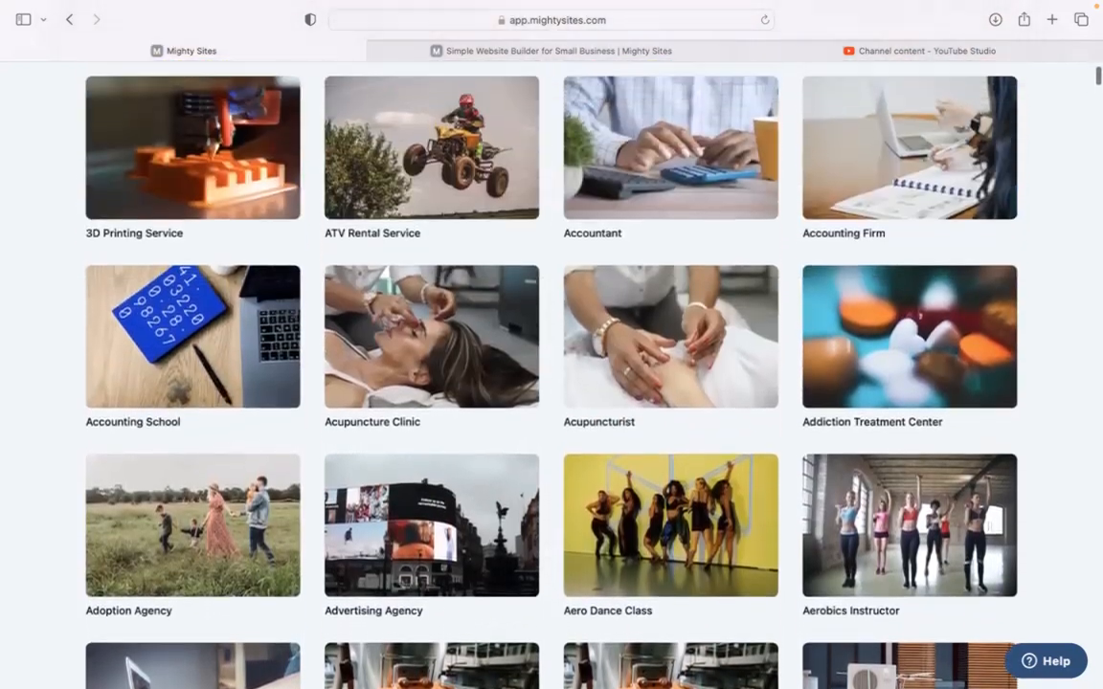
scroll(552, 383, "up", 5)
left_click(344, 292)
type("skin ")
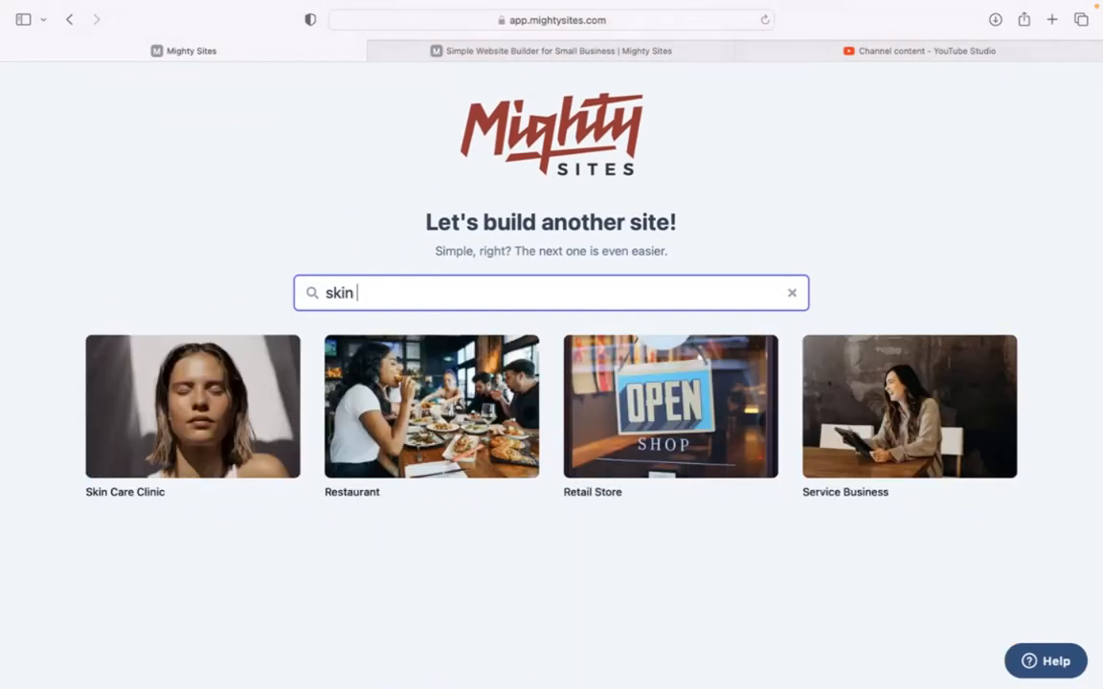
type("care cli")
left_click(167, 427)
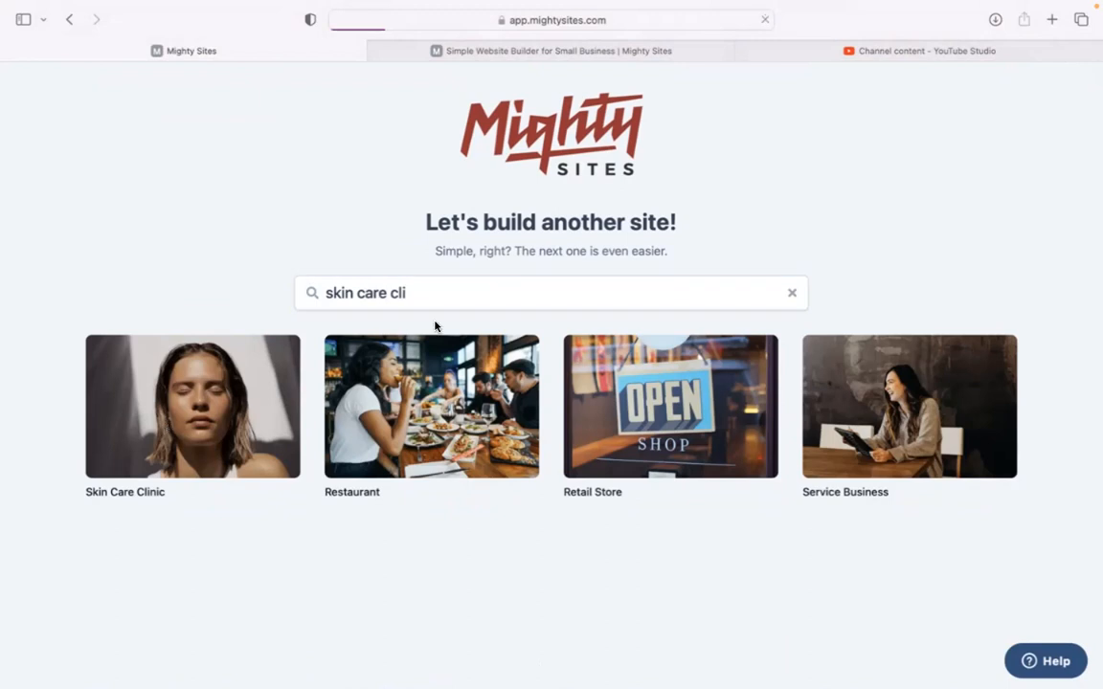
type("Flawless Skin Clinic")
- Enter Denver as the city and Colorado as the state/region
left_click(404, 377)
type("D")
type("enevr")
key("BackSpace")
key("BackSpace")
key("BackSpace")
type("vwr")
key("BackSpace")
key("BackSpace")
type("er")
key("Tab")
type("Colorado")
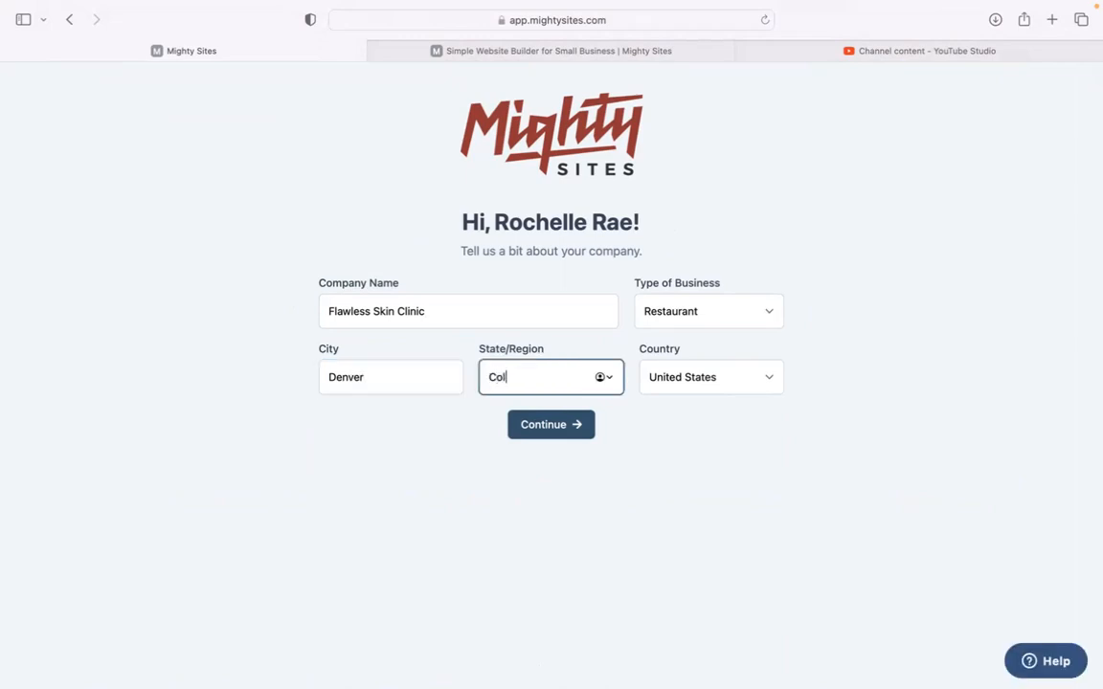
- Set the business type to Service and continue to build the site
left_click(675, 315)
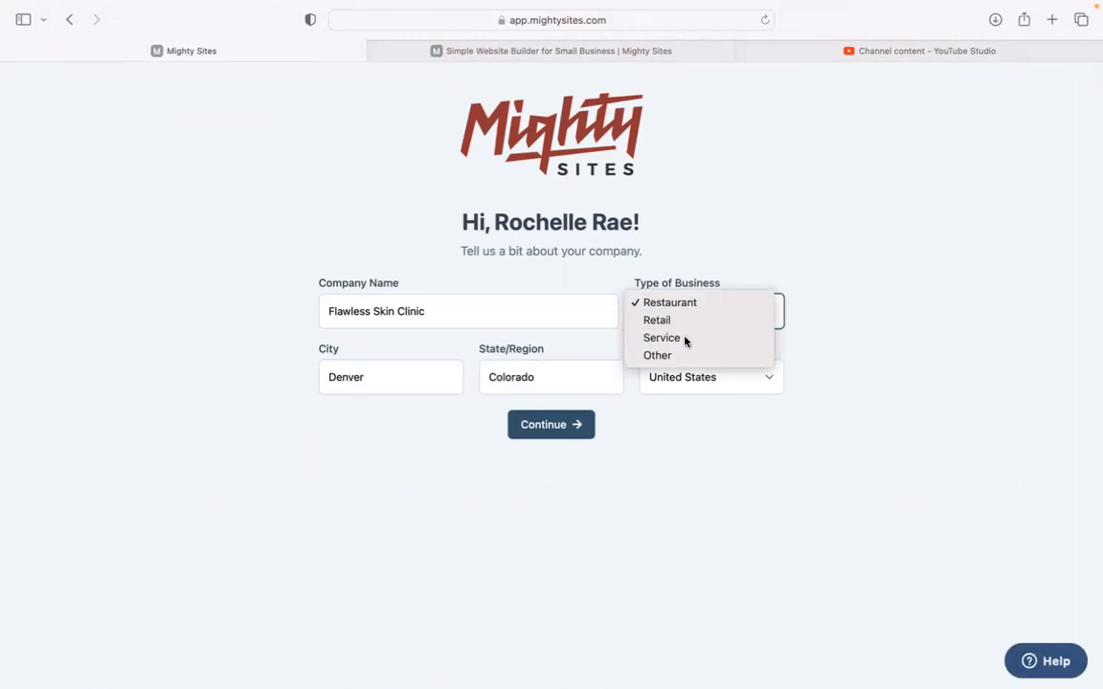
left_click(685, 336)
left_click(587, 424)
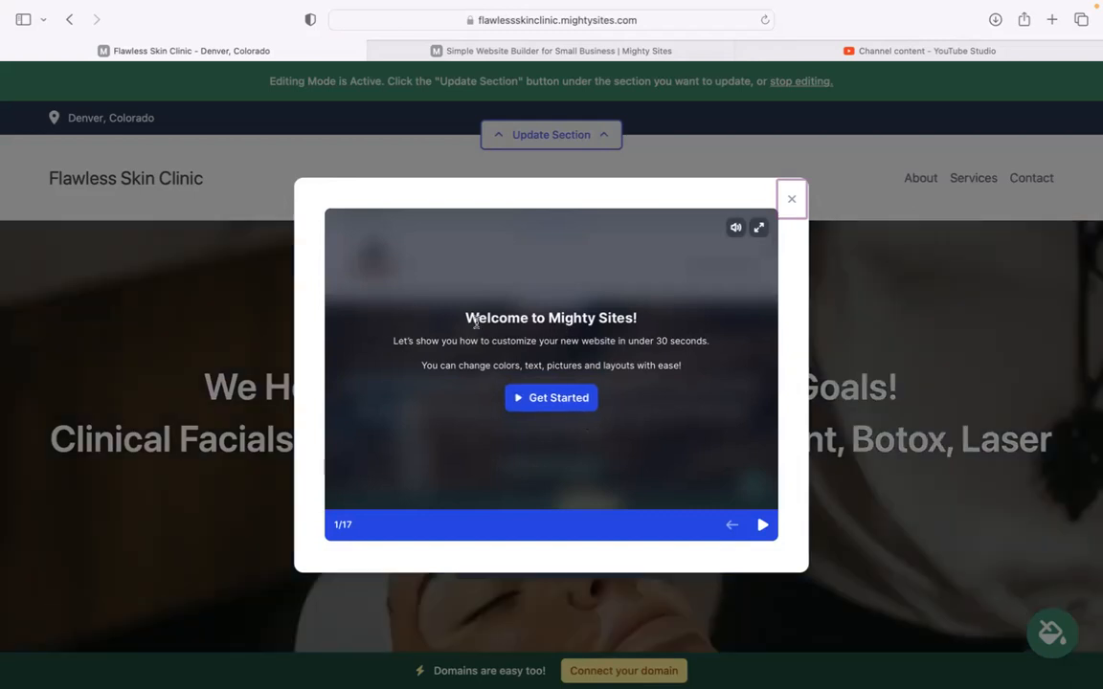
- Advance the welcome tour four slides to the layouts and colors slide, then close it
left_click_drag(408, 339, 659, 340)
left_click(763, 525)
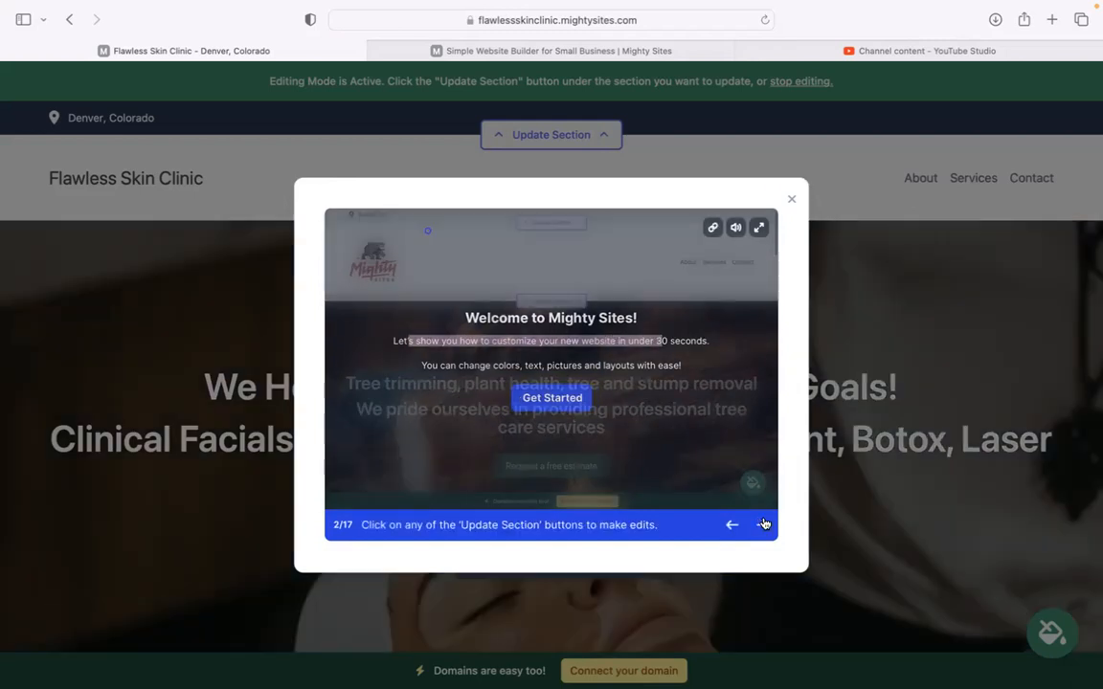
left_click(763, 524)
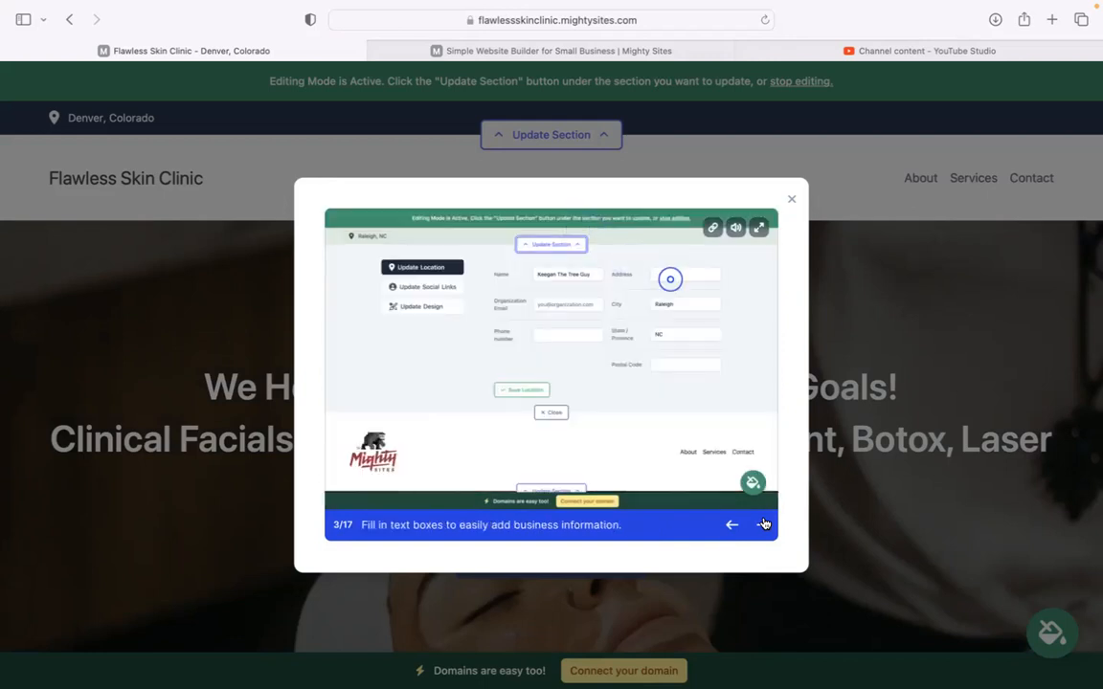
left_click(763, 525)
left_click(764, 525)
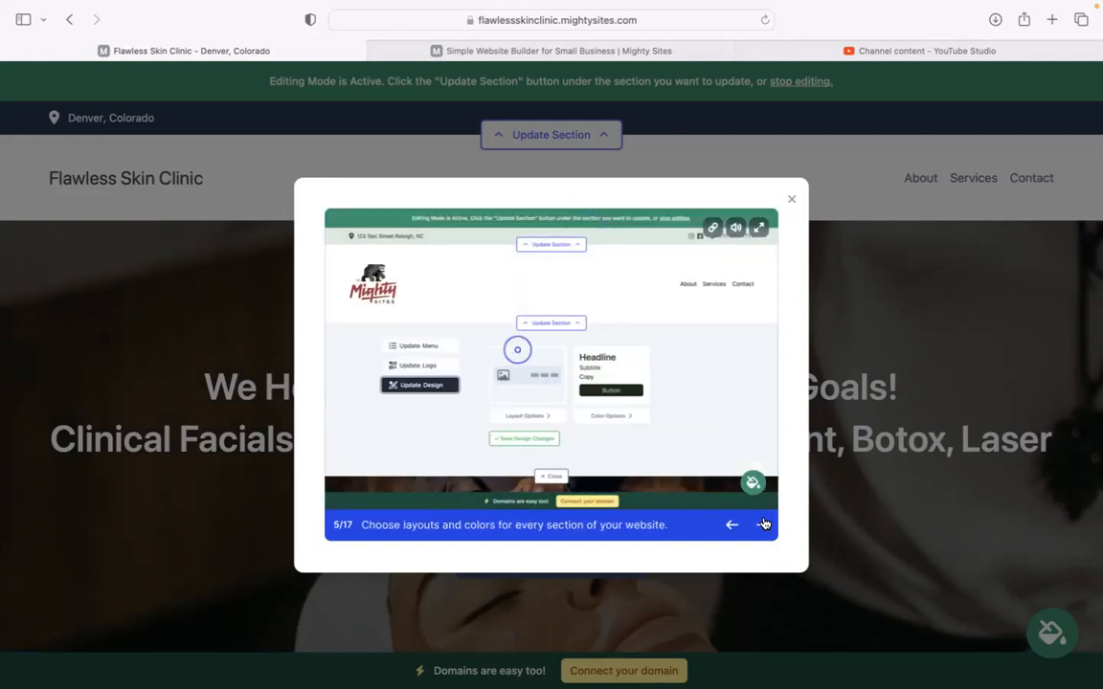
left_click(791, 198)
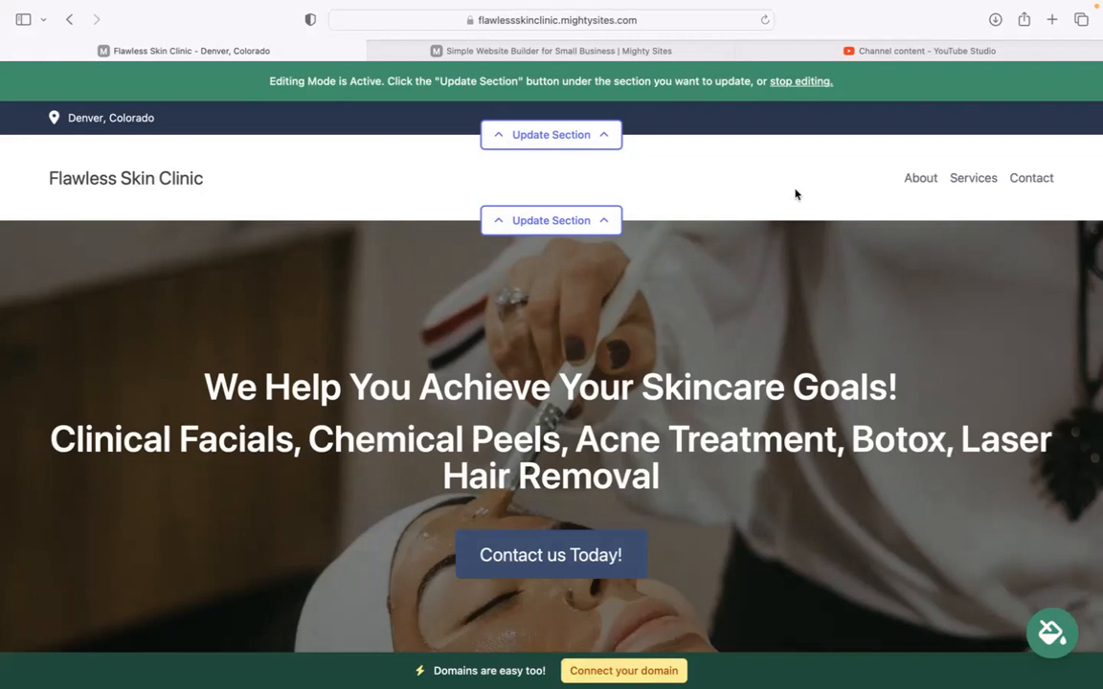
scroll(253, 216, "down", 3)
left_click_drag(202, 225, 658, 325)
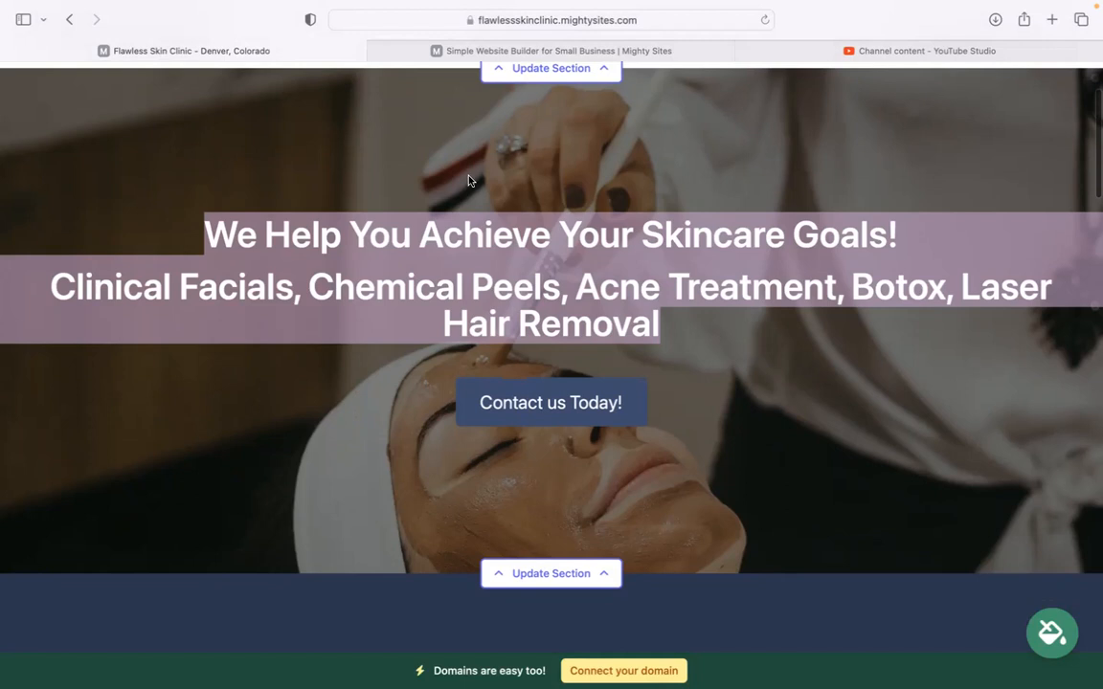
left_click(517, 288)
scroll(555, 285, "down", 5)
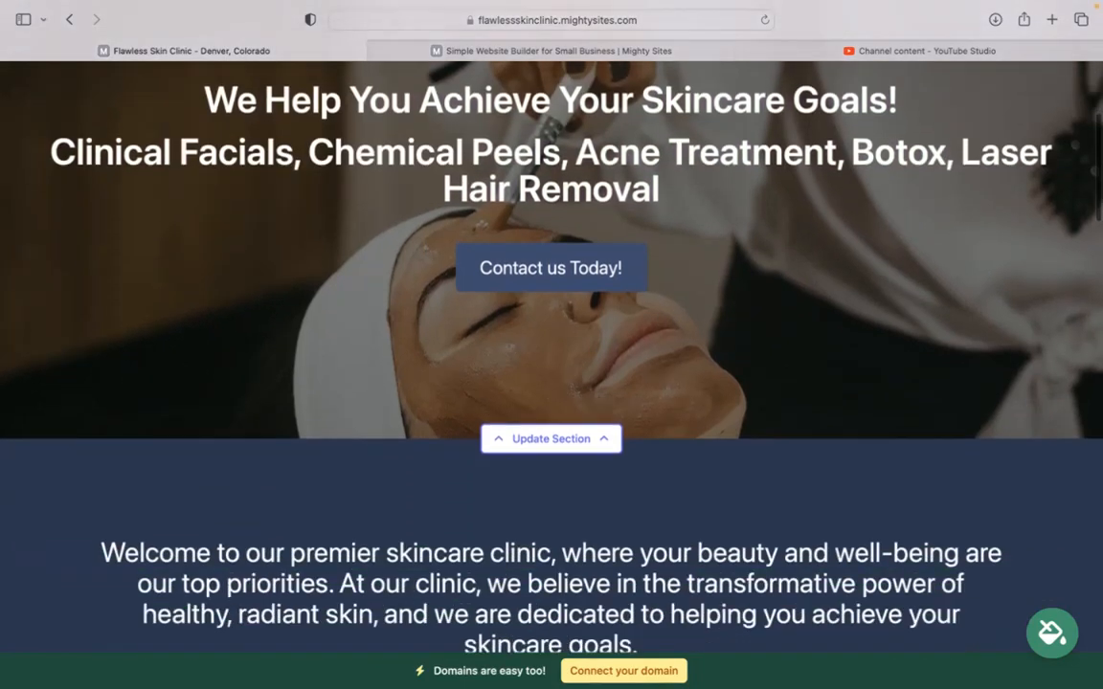
scroll(556, 335, "down", 10)
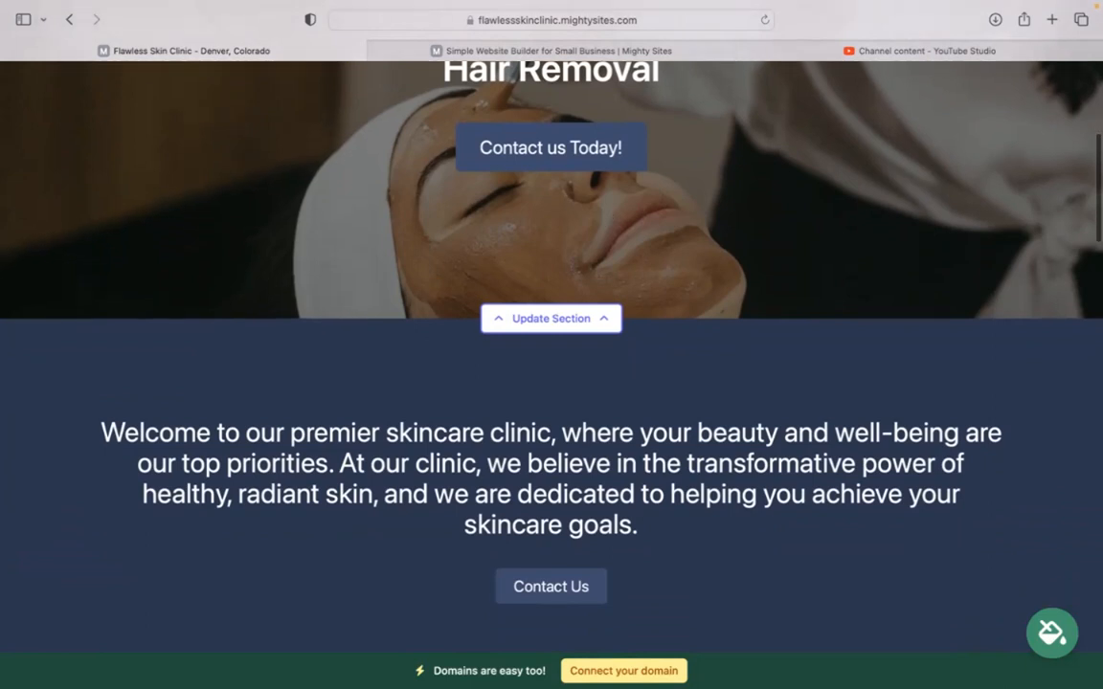
scroll(657, 448, "down", 1)
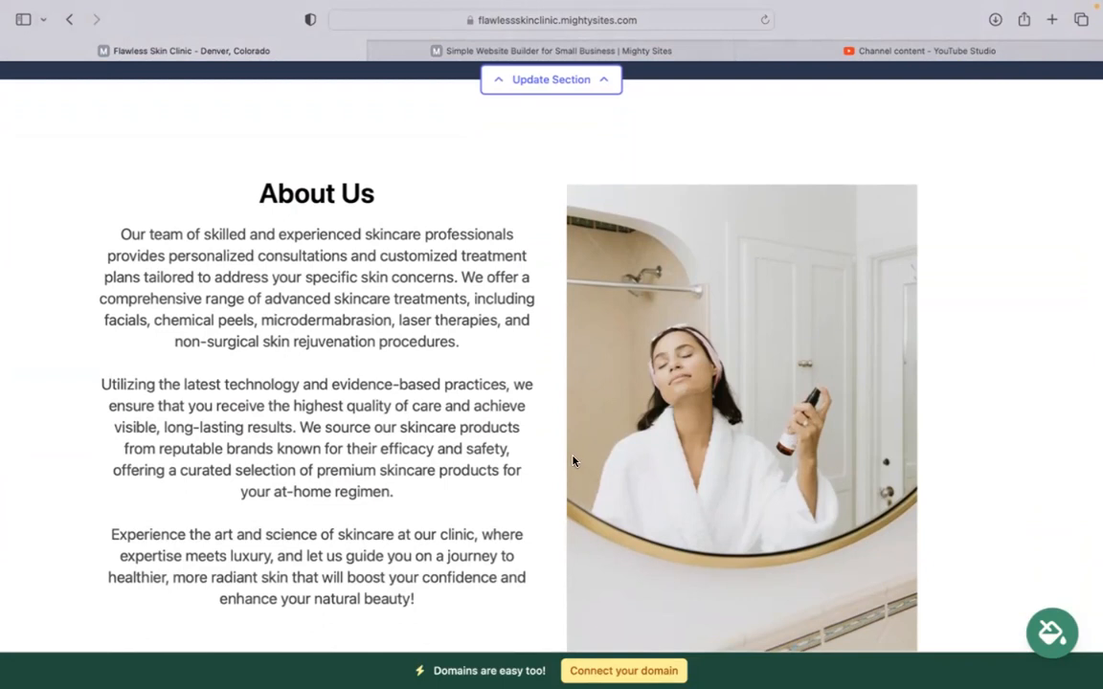
scroll(572, 461, "down", 10)
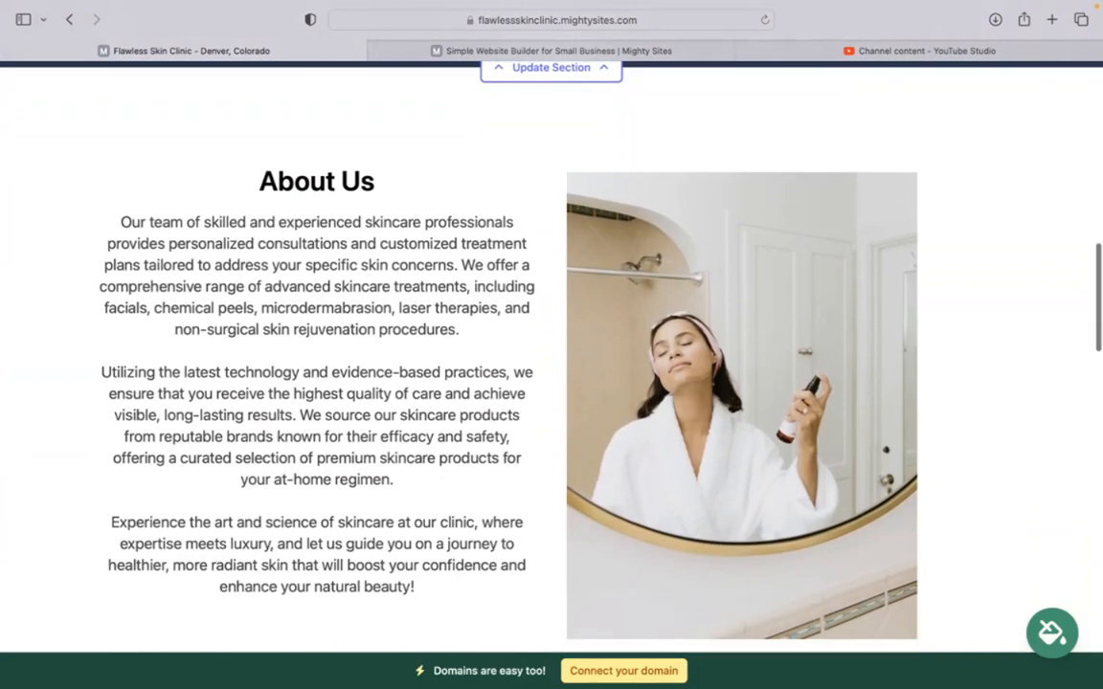
scroll(846, 450, "down", 2)
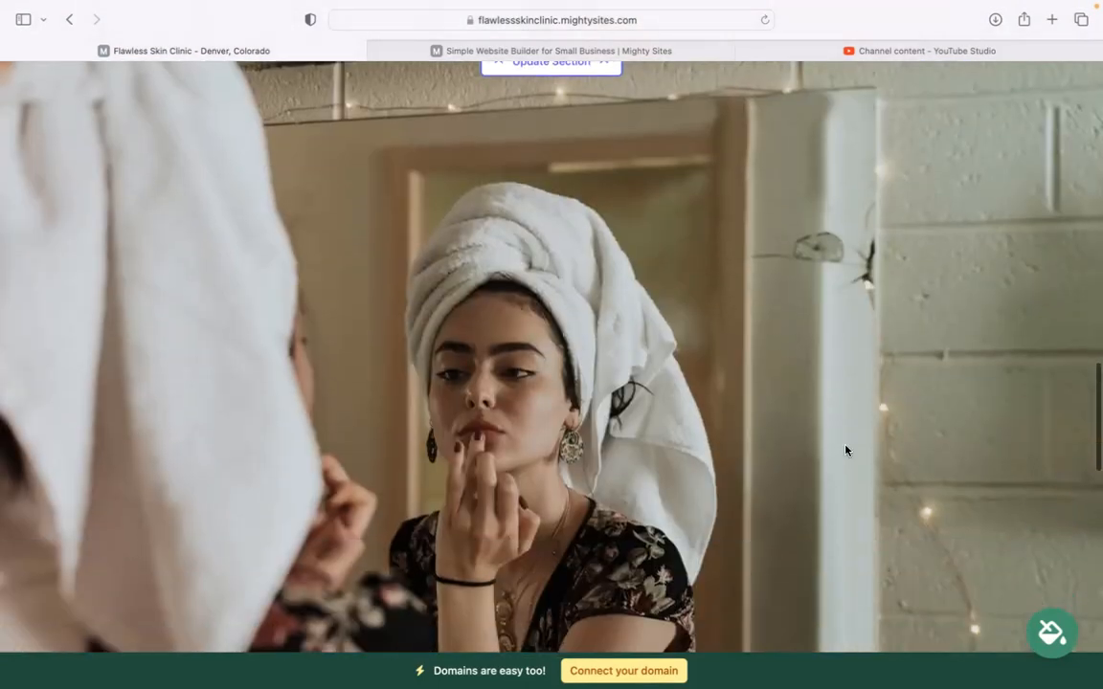
scroll(439, 518, "down", 10)
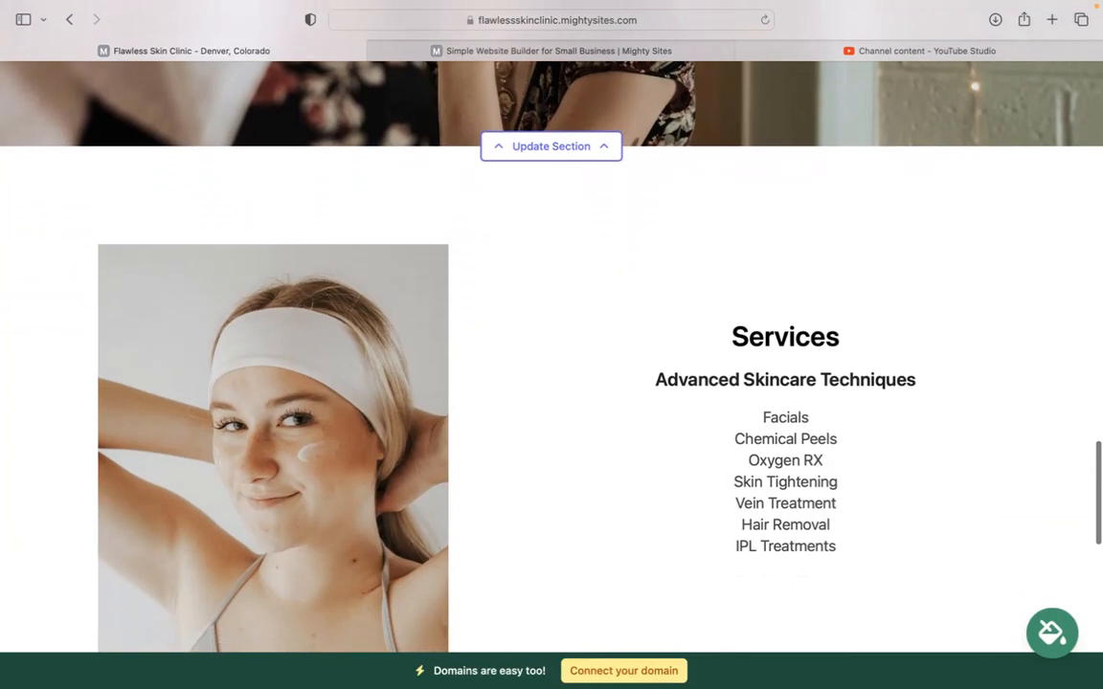
scroll(552, 354, "down", 3)
left_click_drag(742, 190, 825, 412)
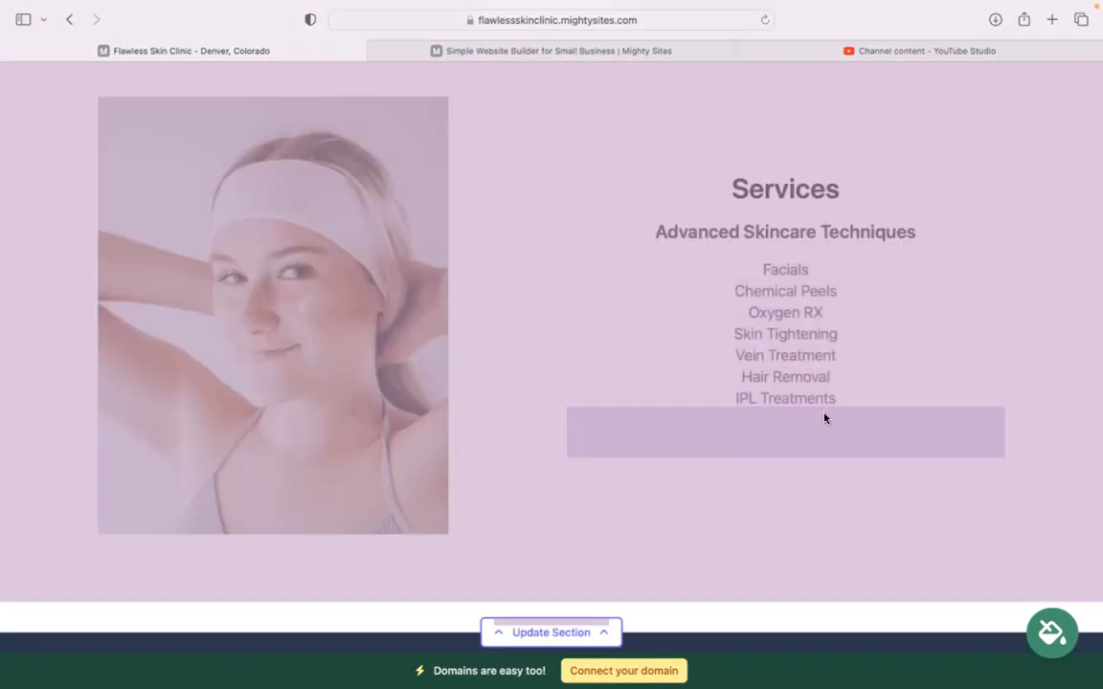
left_click(755, 481)
scroll(755, 482, "down", 3)
scroll(551, 344, "down", 5)
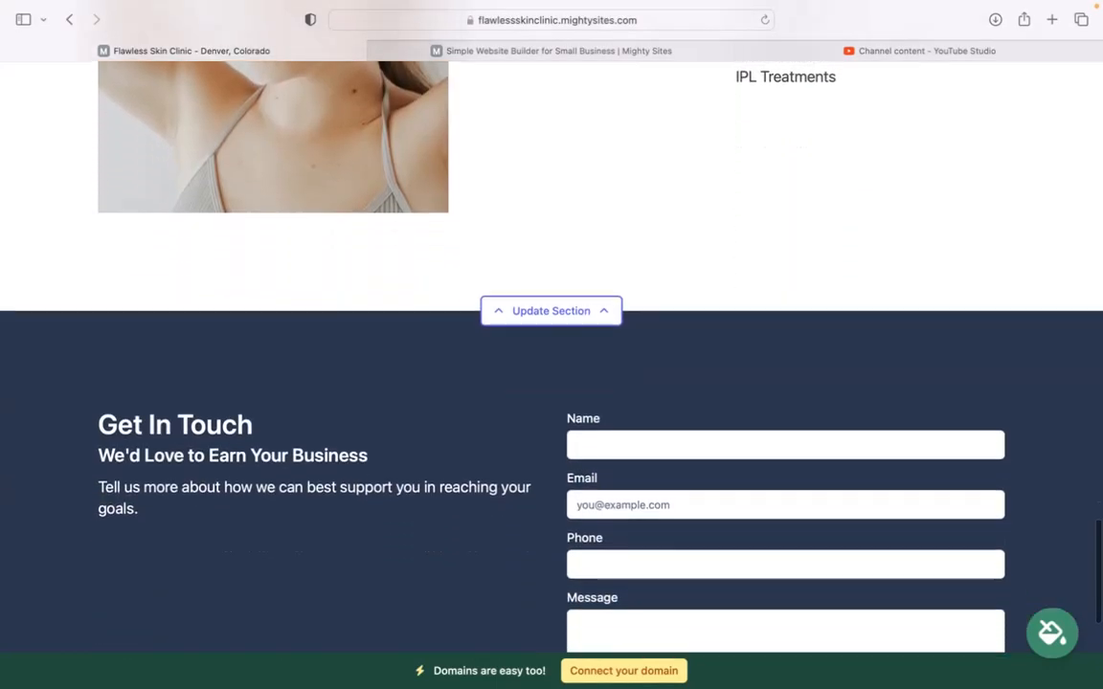
scroll(551, 345, "up", 2)
scroll(552, 345, "up", 4)
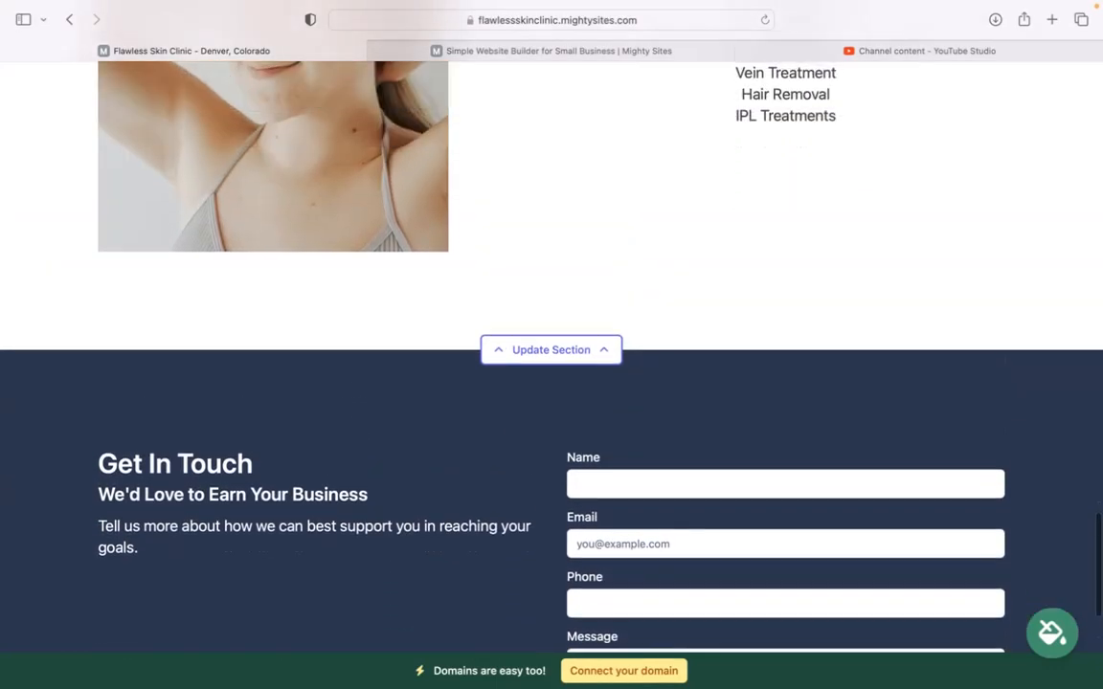
scroll(551, 345, "up", 4)
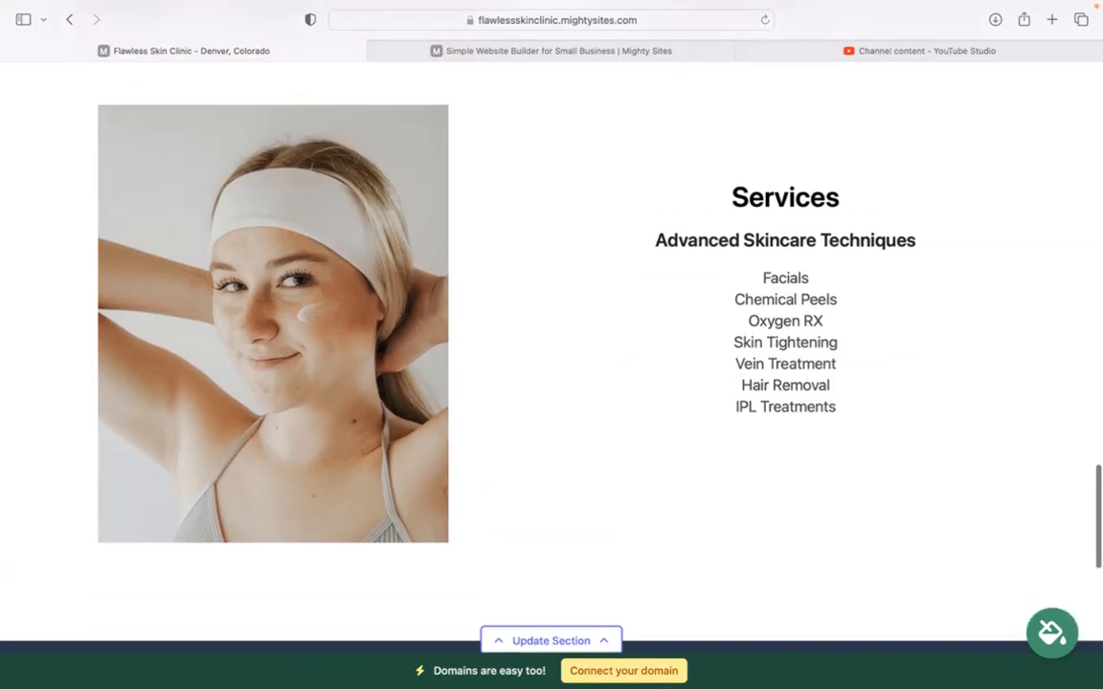
scroll(552, 345, "up", 4)
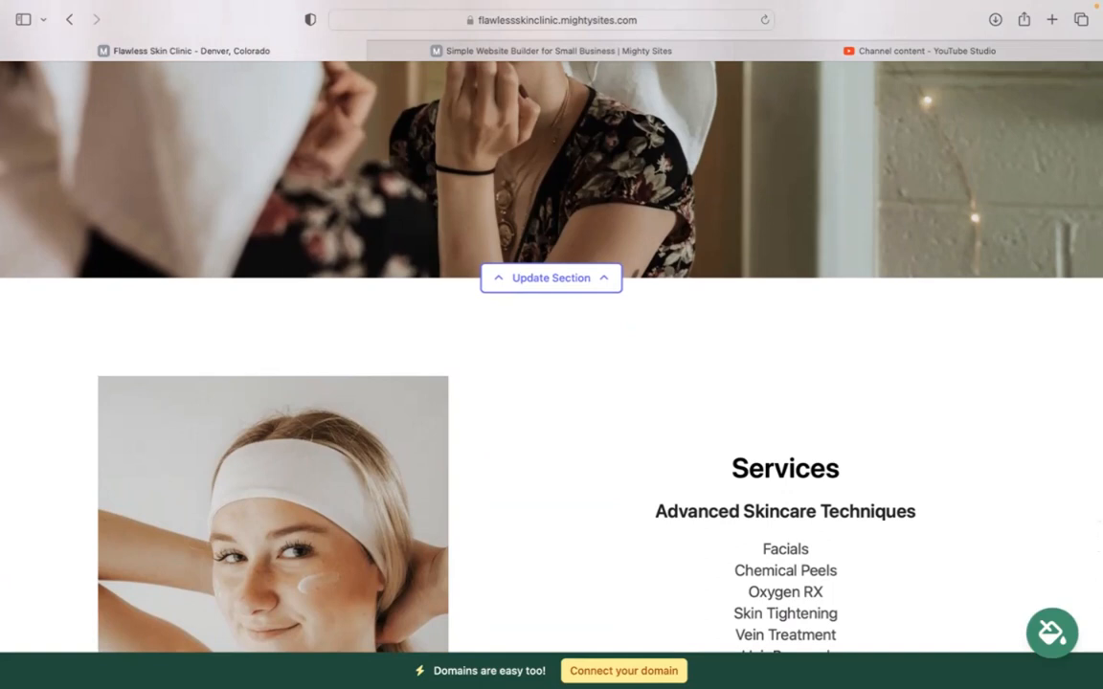
scroll(551, 345, "up", 6)
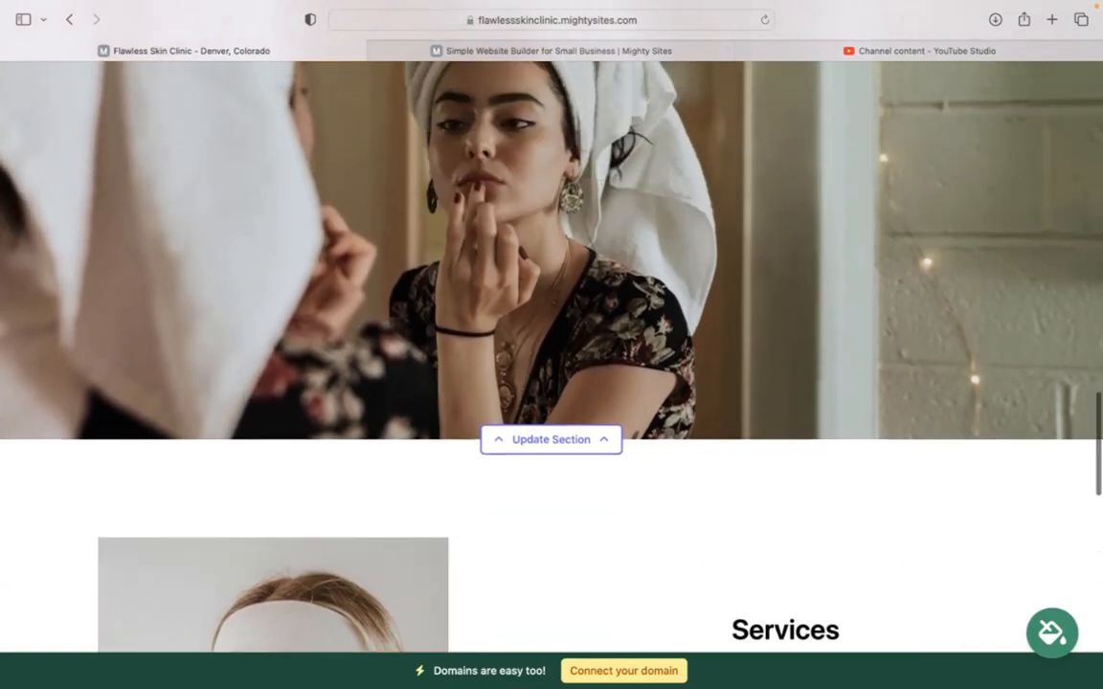
scroll(552, 345, "up", 4)
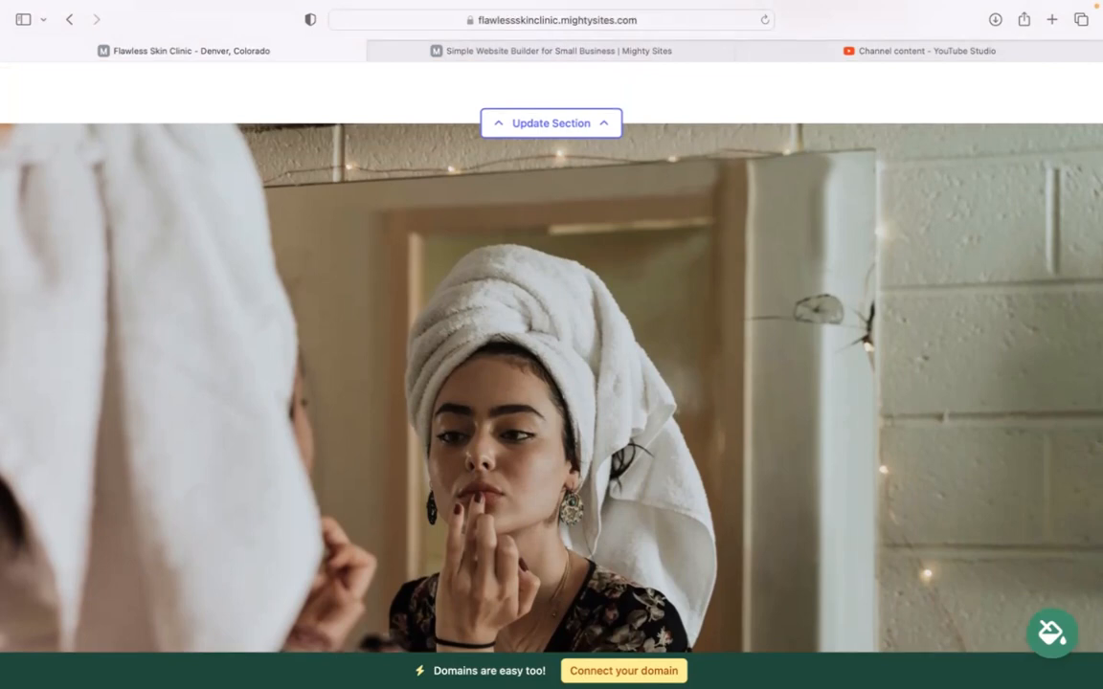
scroll(552, 344, "up", 6)
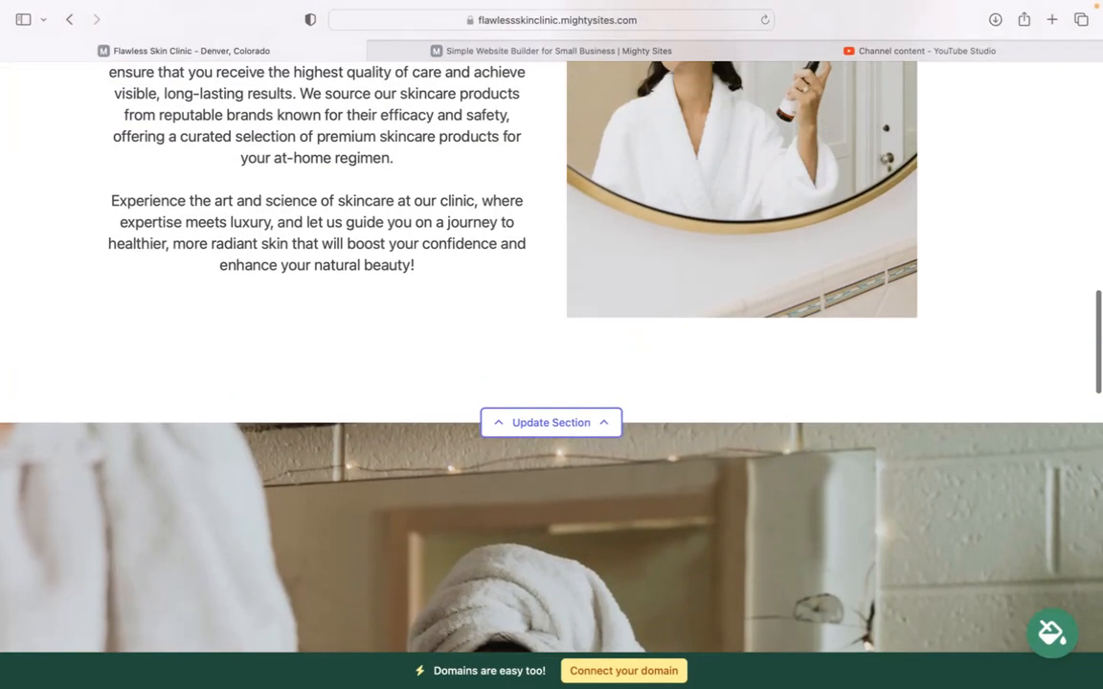
scroll(551, 344, "up", 8)
scroll(552, 344, "up", 8)
scroll(551, 345, "up", 12)
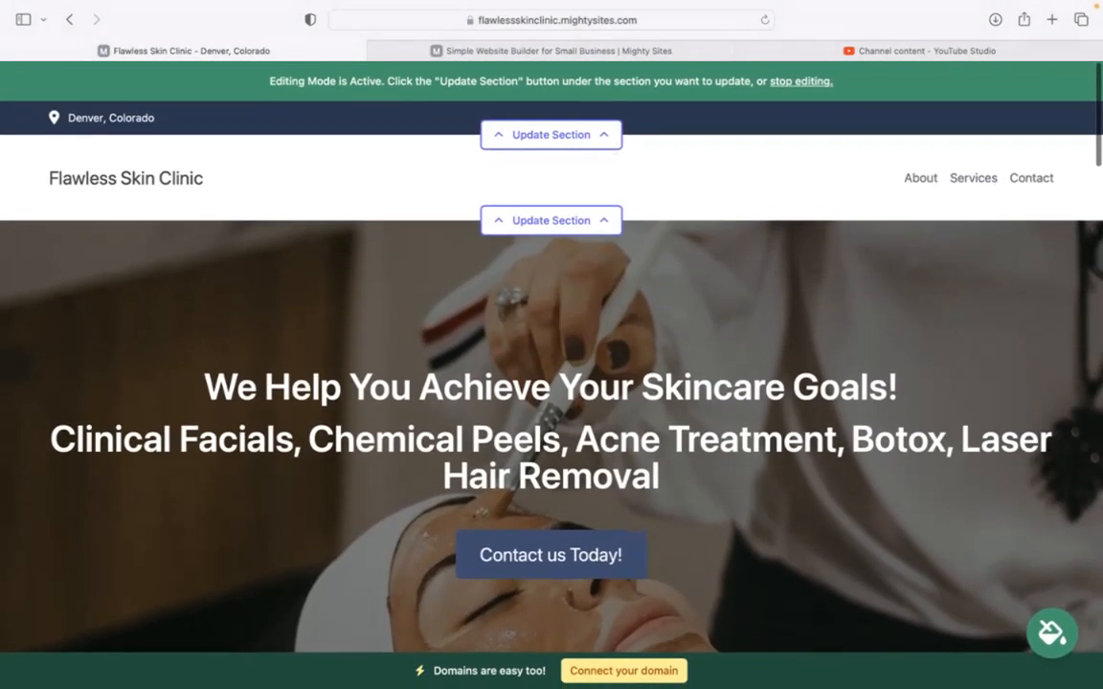
- In the top bar's location details, enter the organization email, show it on site, and add the phone number
left_click(564, 135)
left_click(567, 256)
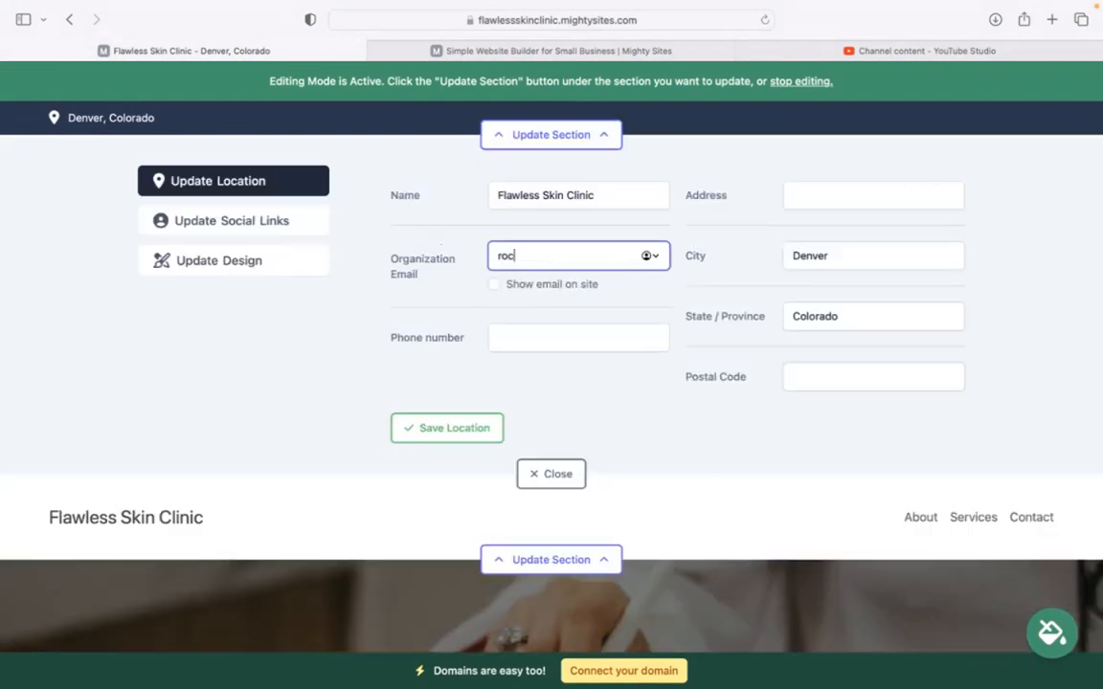
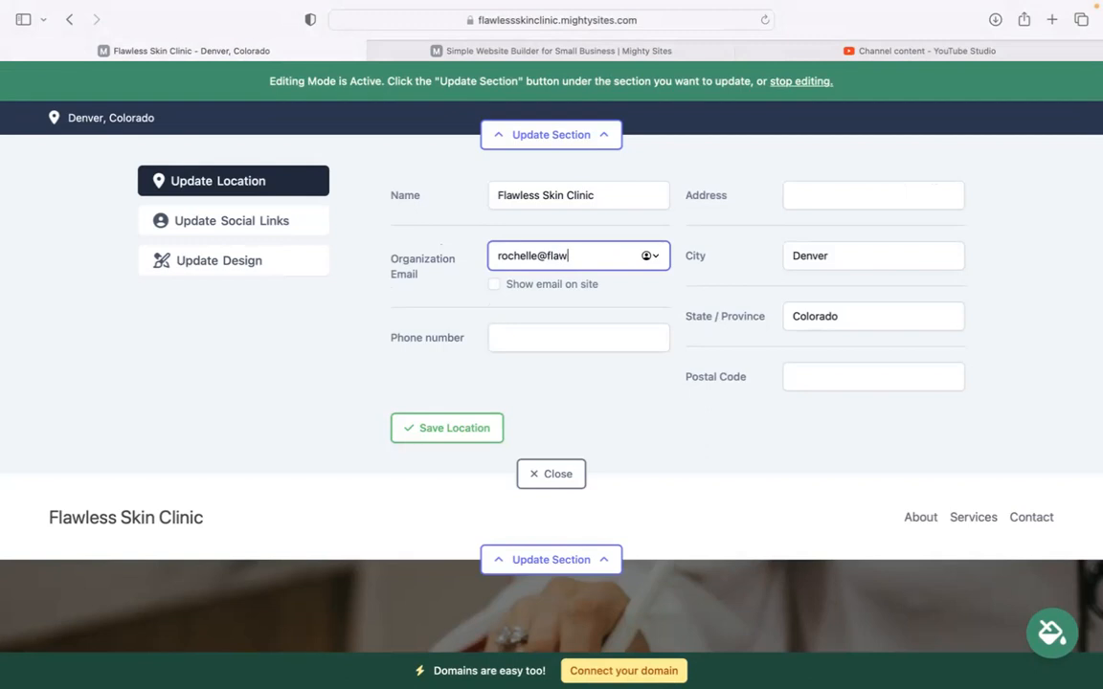
left_click(496, 284)
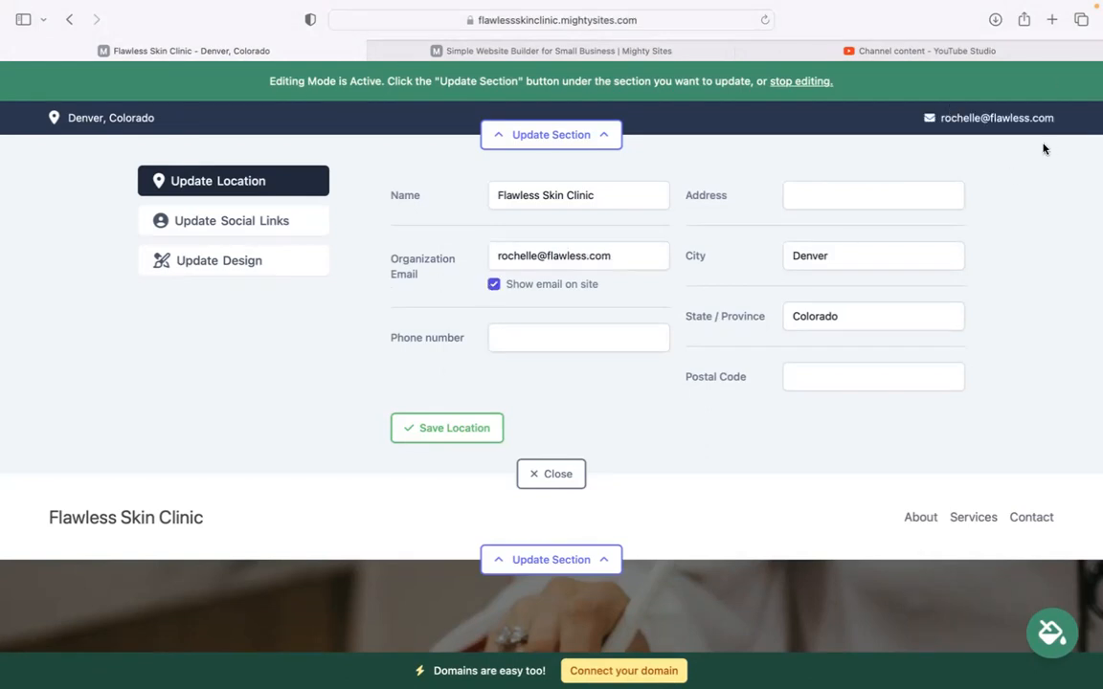
left_click(562, 337)
type("595-49")
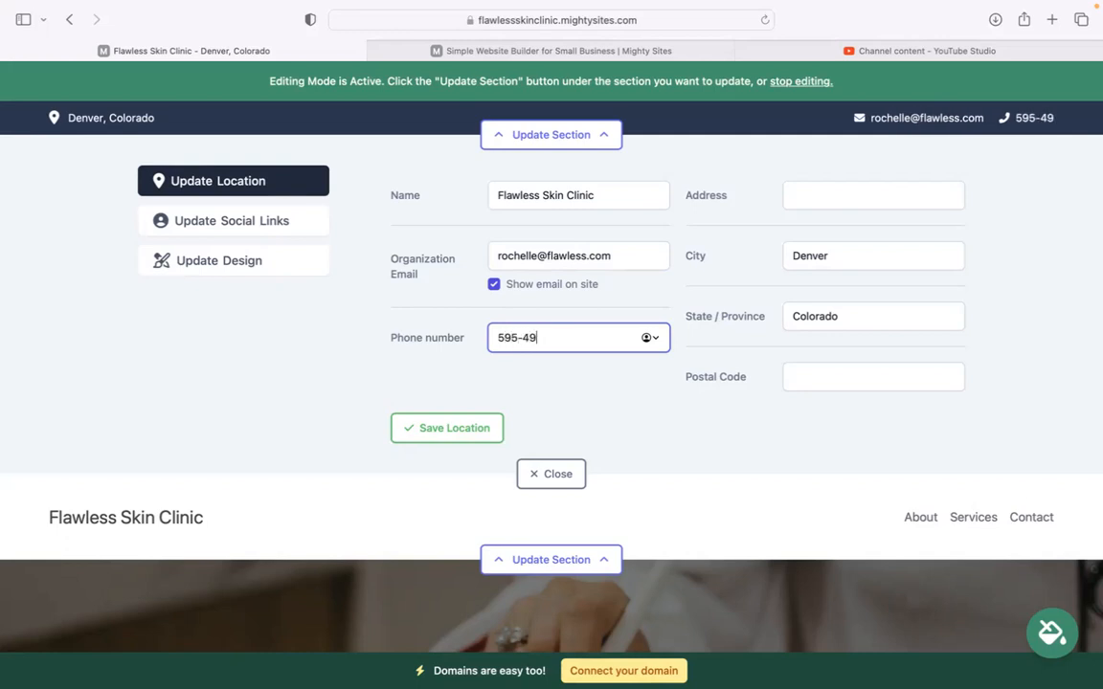
type("443")
- Enter the clinic's street address and postal code, and save the location details
left_click(869, 196)
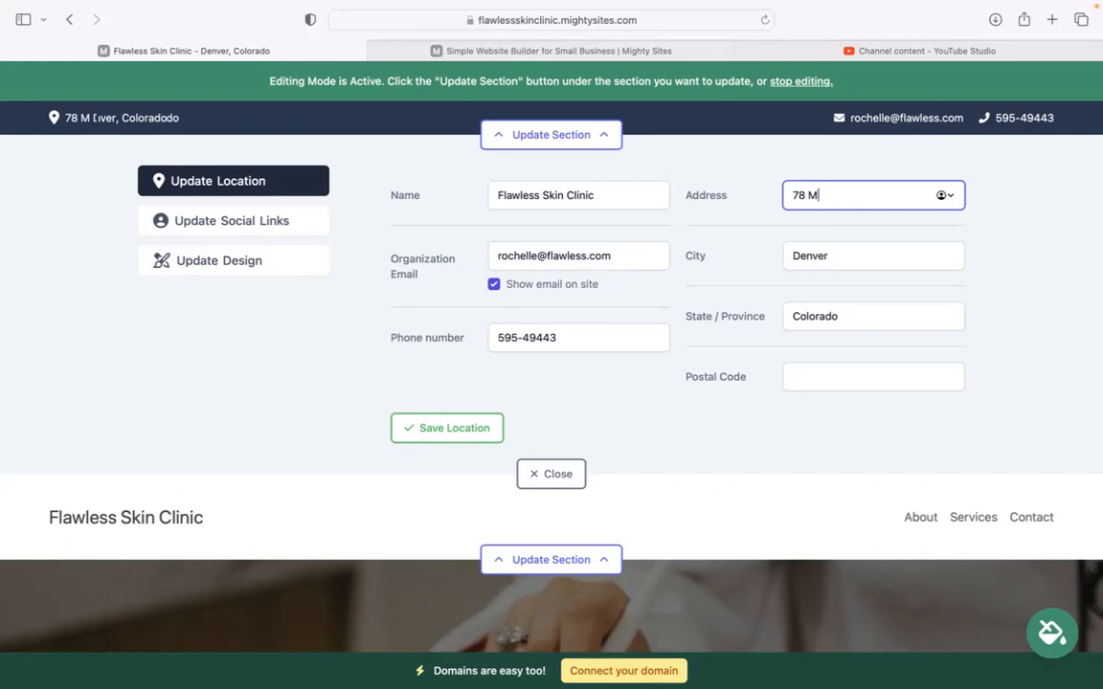
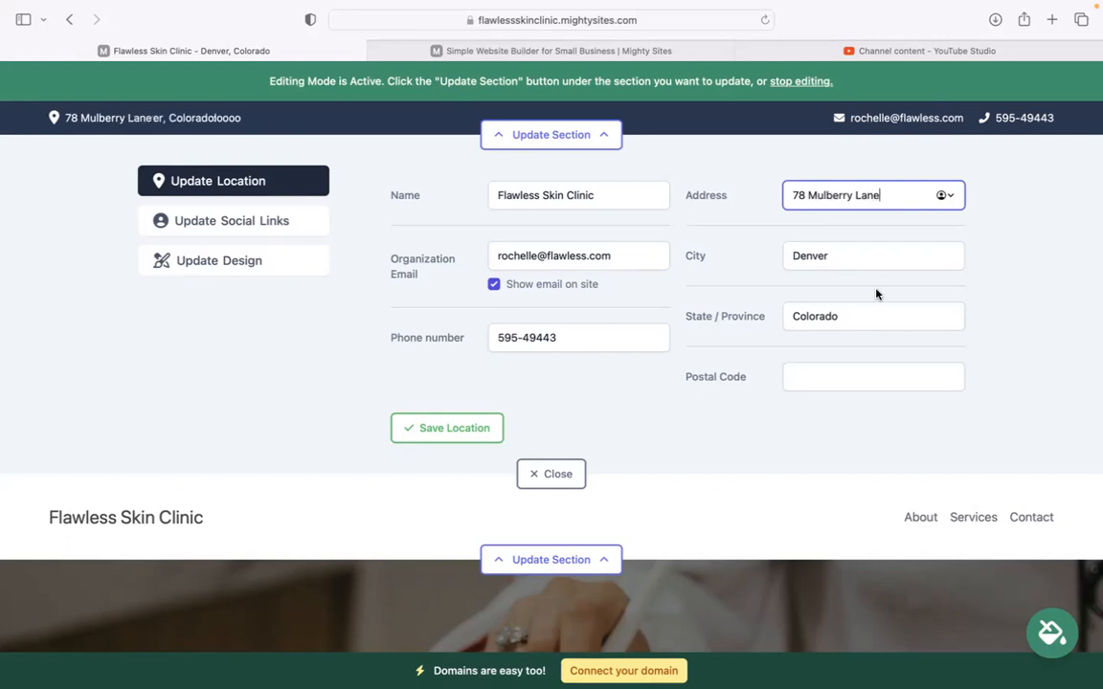
left_click(853, 376)
type("303984")
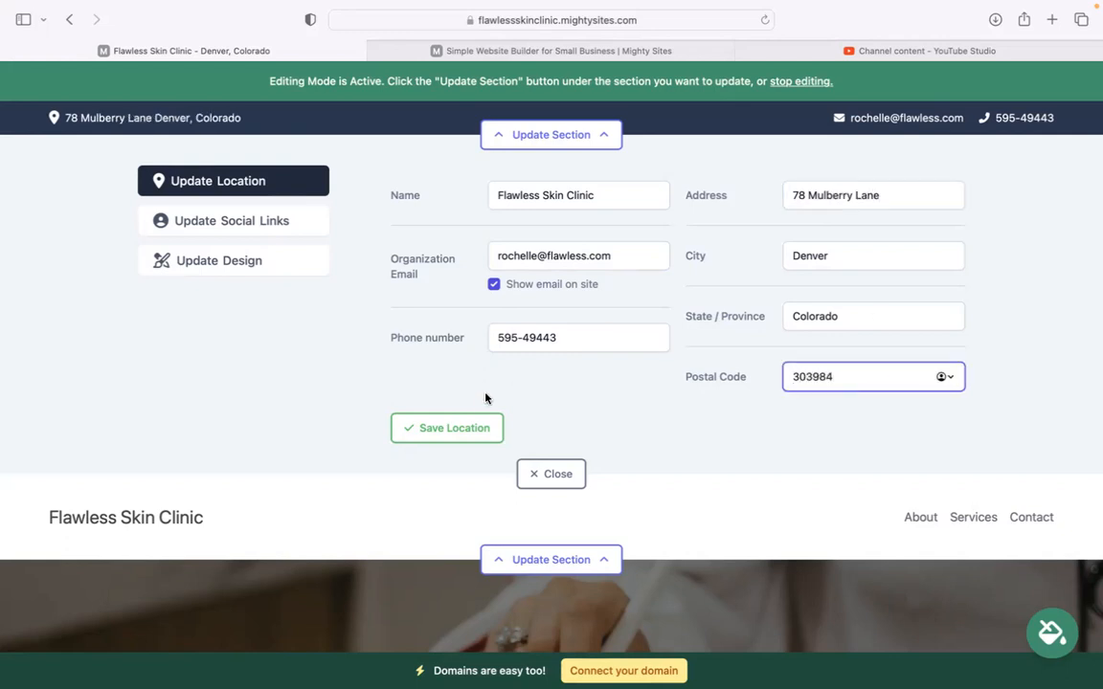
left_click(484, 424)
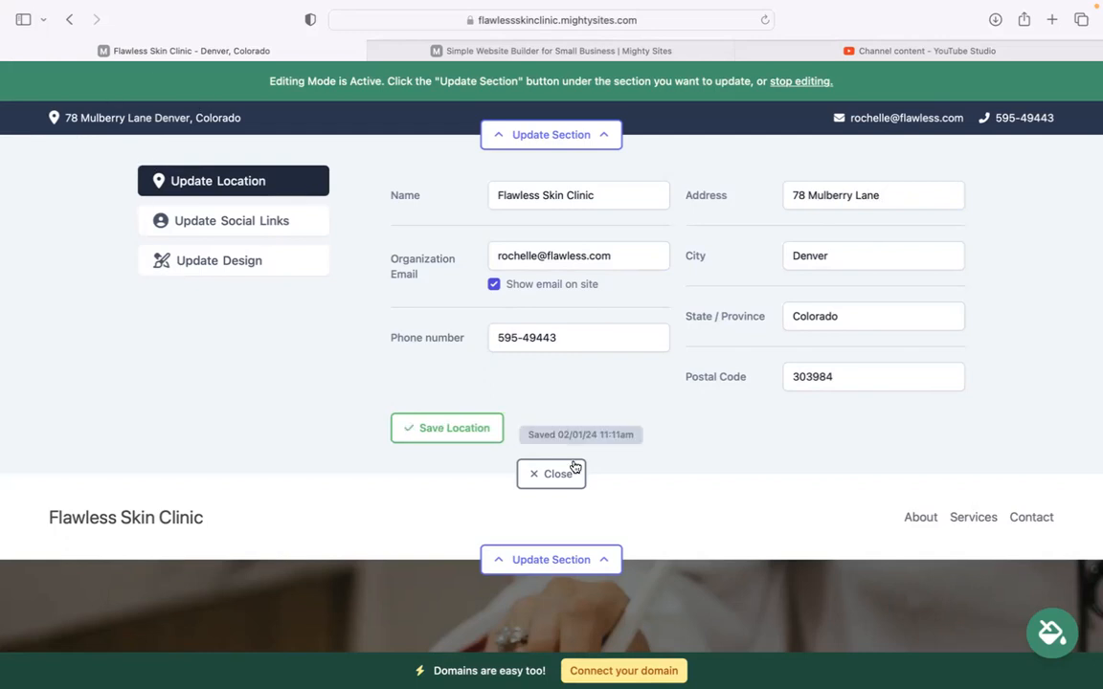
left_click(230, 219)
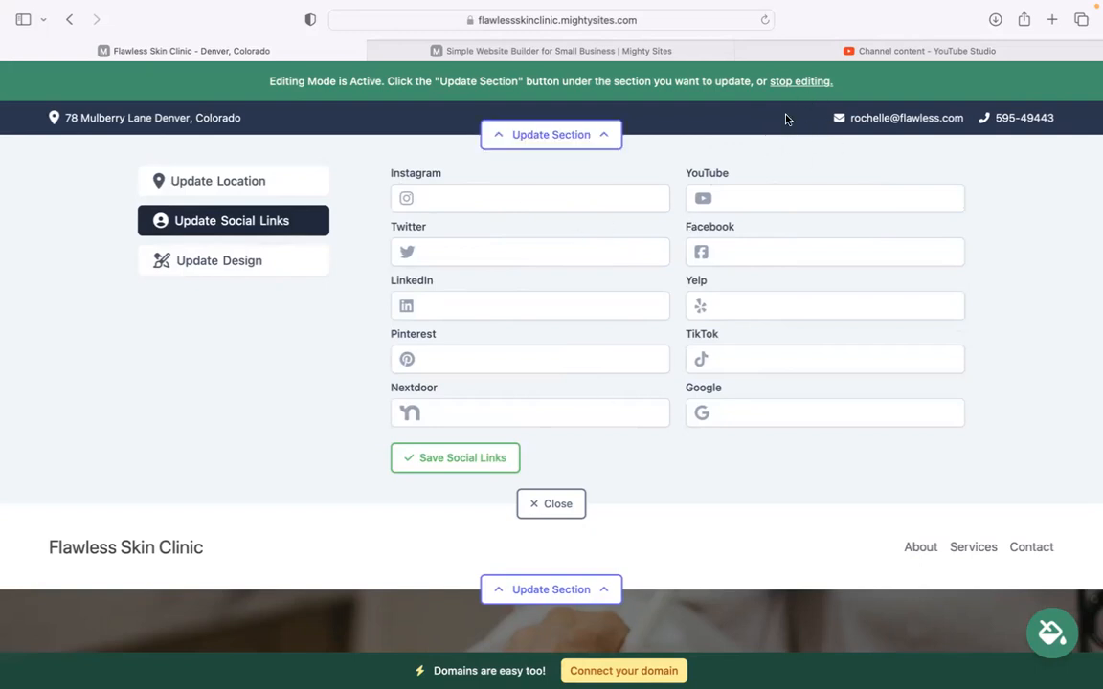
- Save the social links with no entries and close the contact-bar editing panel
left_click(487, 458)
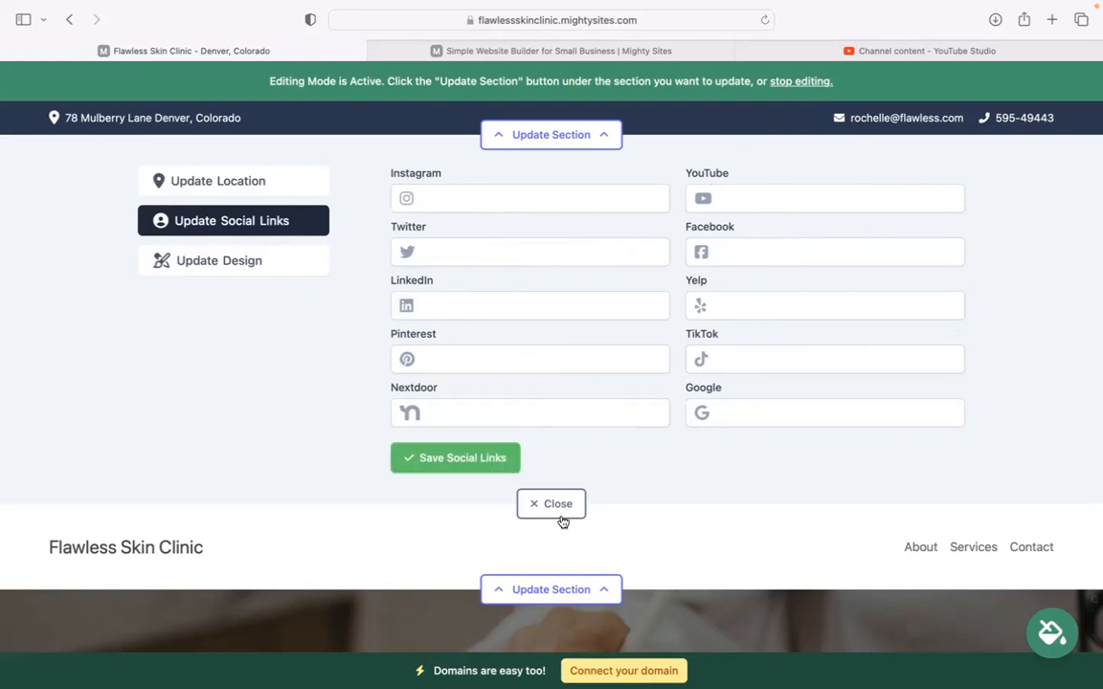
left_click(561, 517)
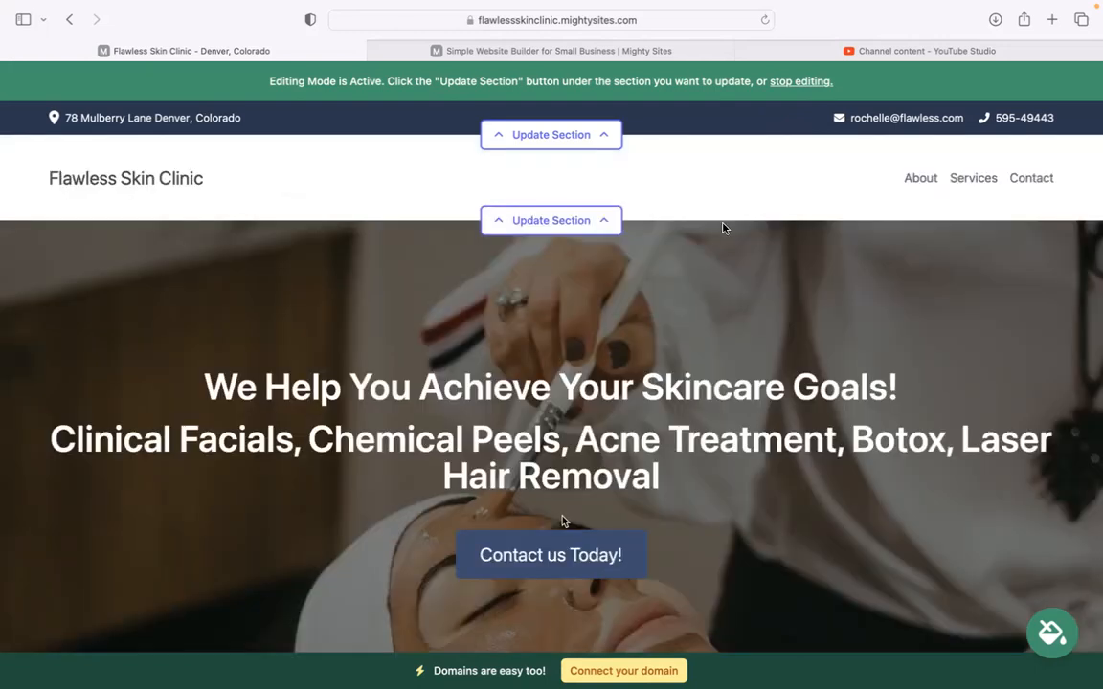
left_click(611, 223)
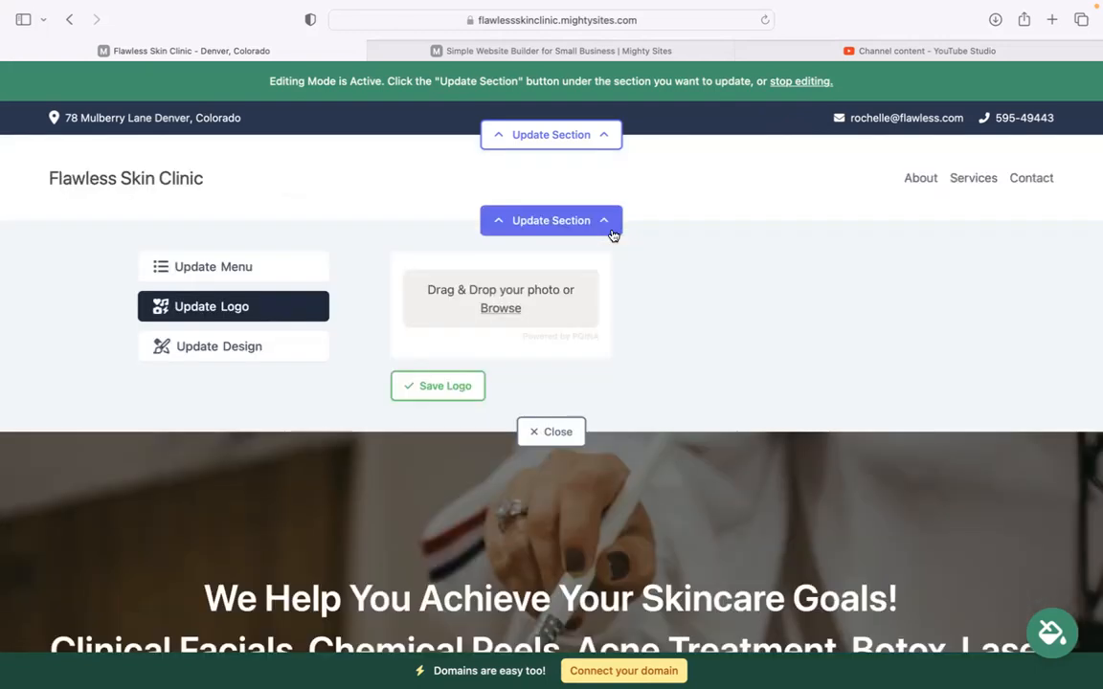
- Upload the Mighty Sites logo image as the header logo, save it, and make it bigger
left_click(500, 308)
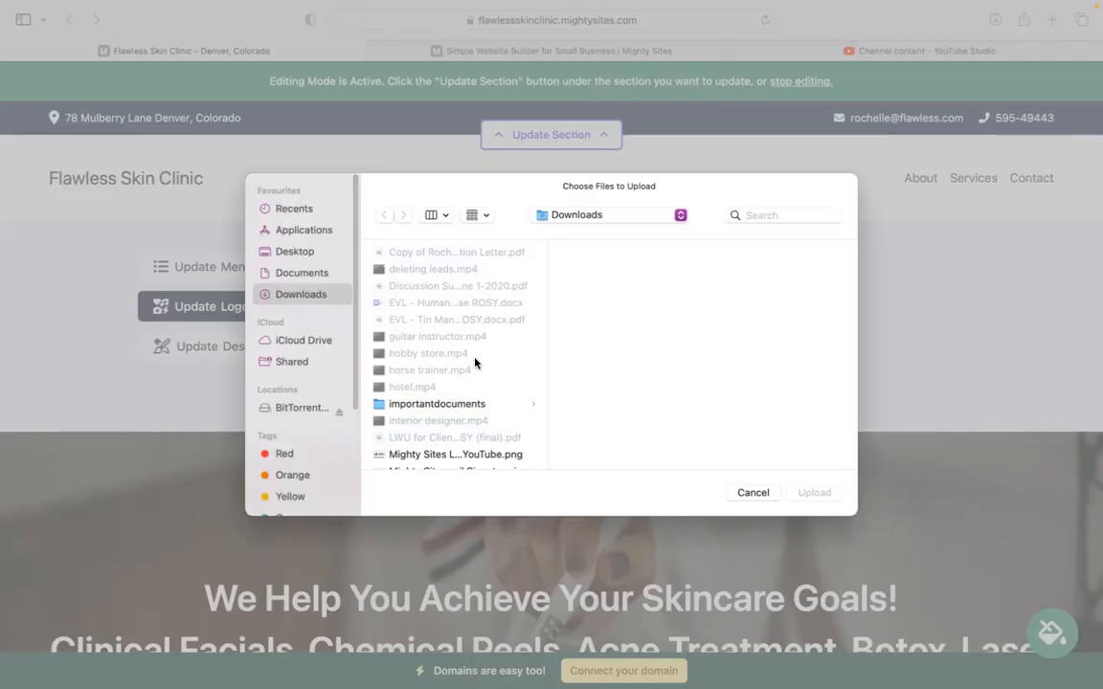
left_click(485, 455)
left_click(815, 492)
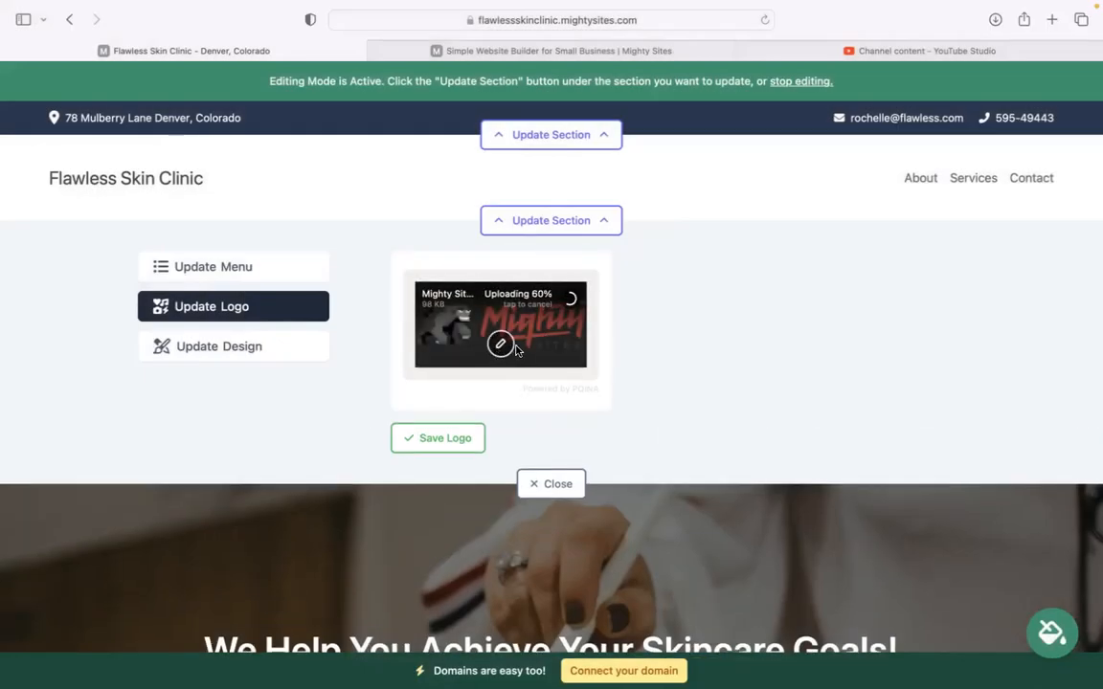
left_click(446, 440)
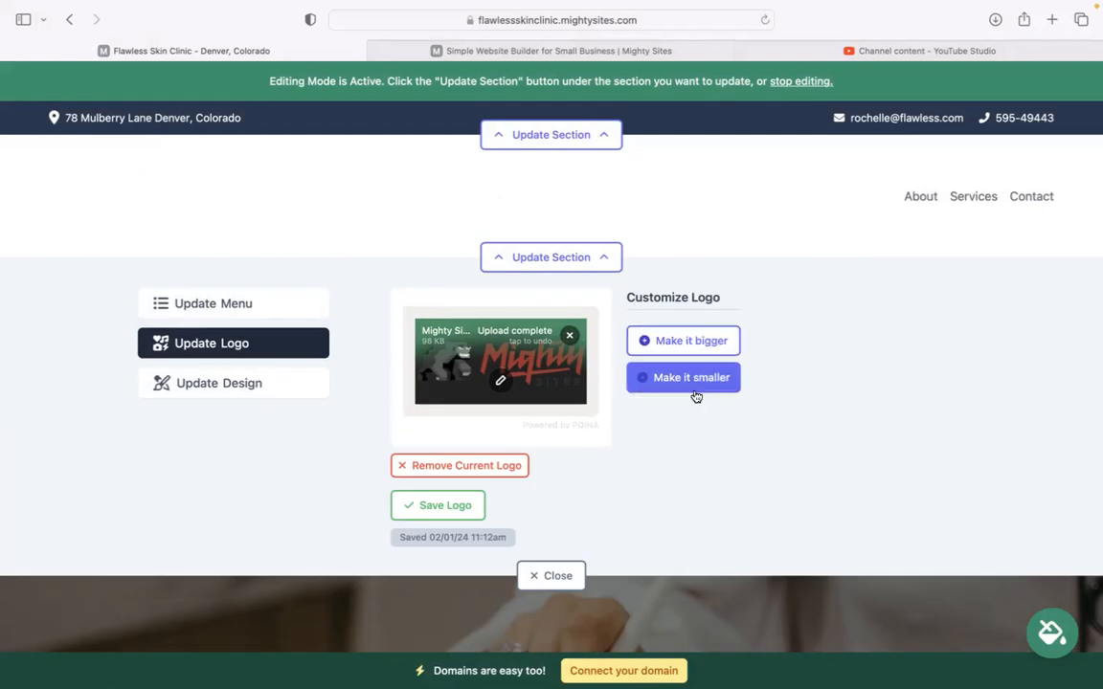
left_click(691, 346)
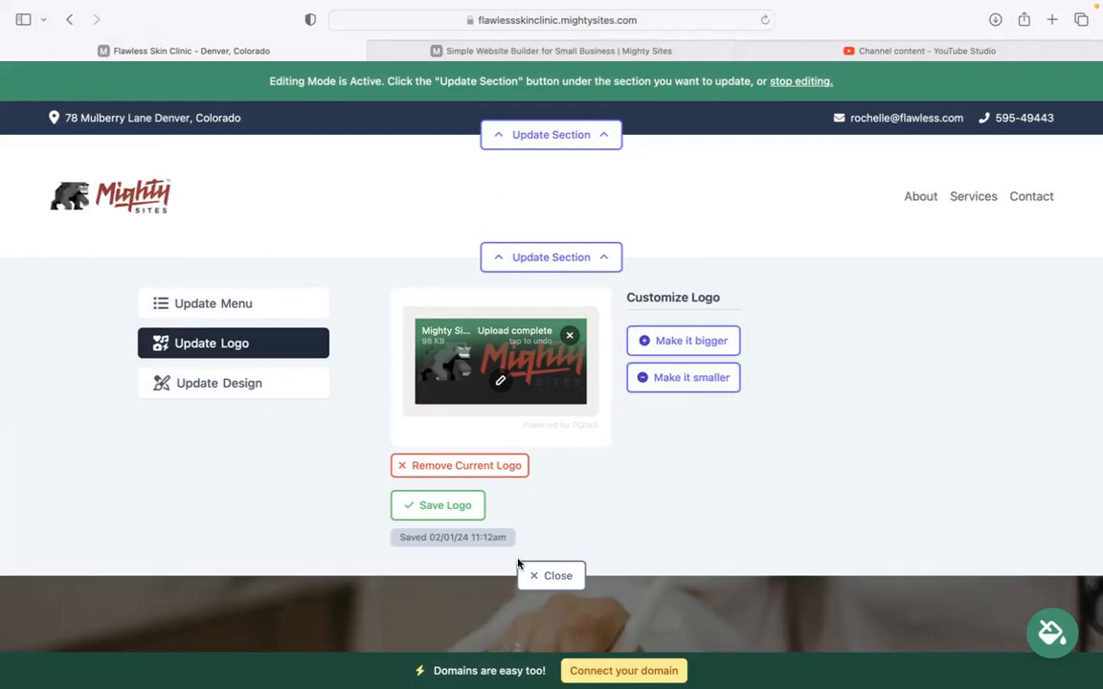
left_click(548, 573)
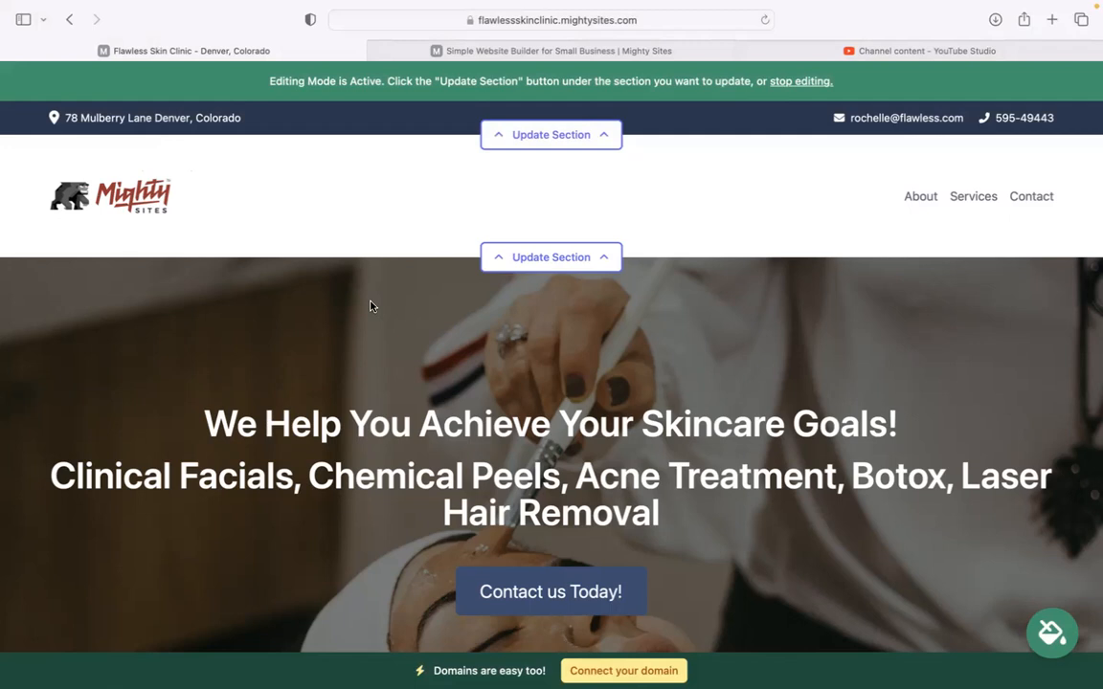
- Page five times through the Try a New Theme carousel, then pick and save the light grey-blue theme
scroll(657, 418, "down", 10)
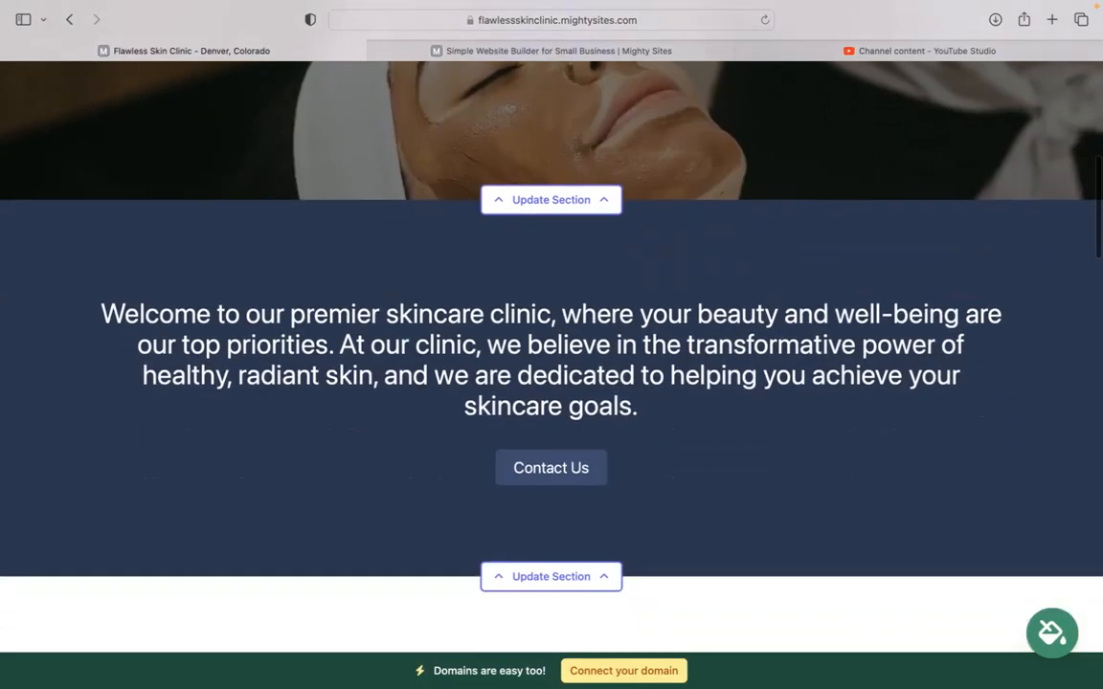
left_click(1052, 633)
left_click(861, 564)
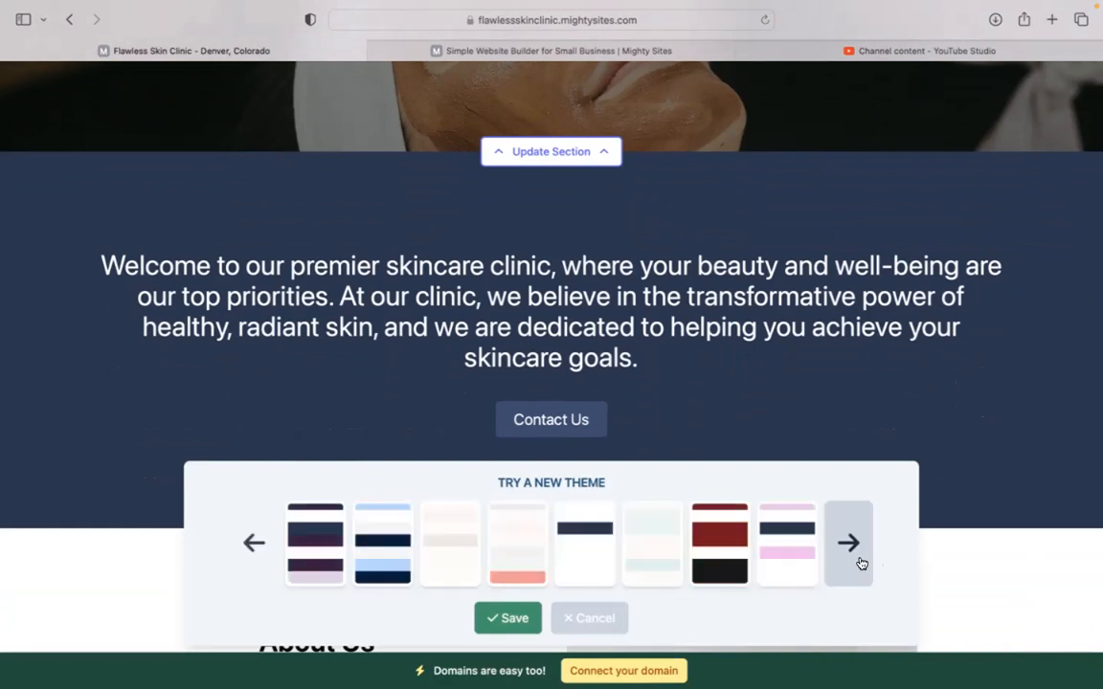
left_click(861, 564)
left_click(860, 564)
left_click(861, 564)
left_click(861, 564)
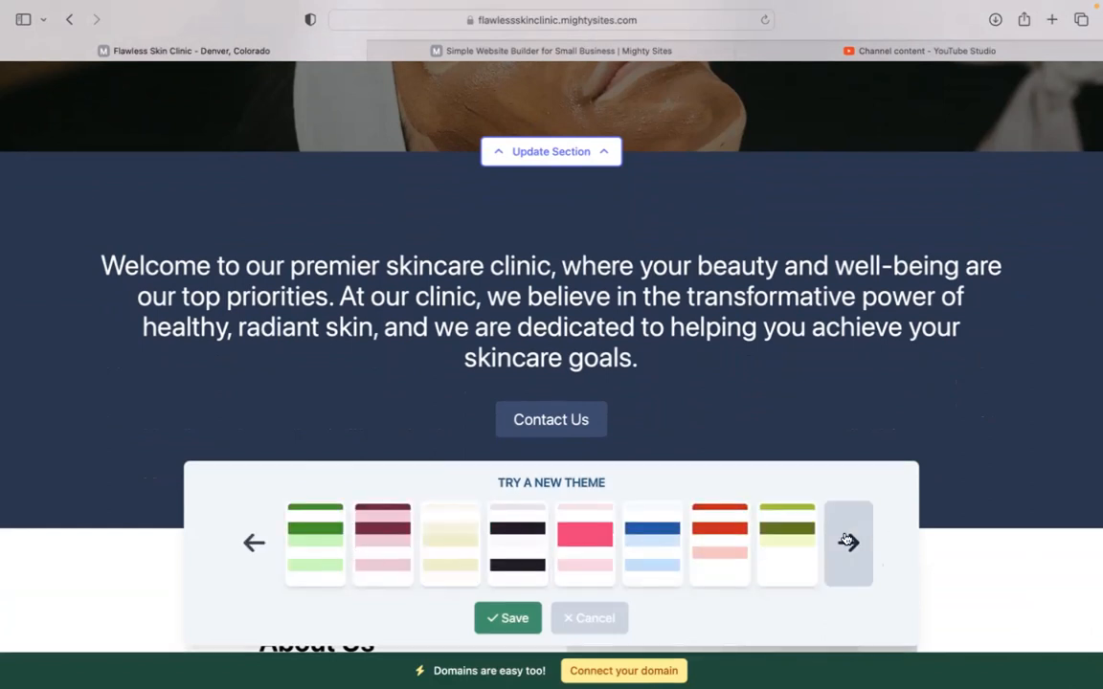
left_click(476, 565)
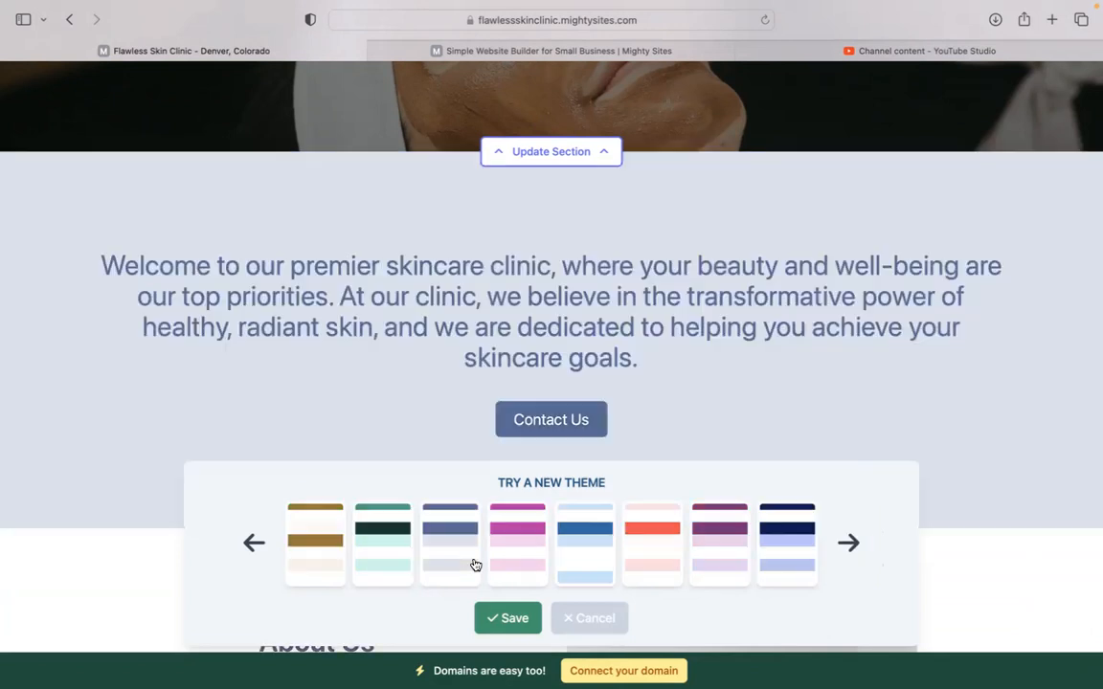
left_click(508, 619)
scroll(552, 356, "up", 4)
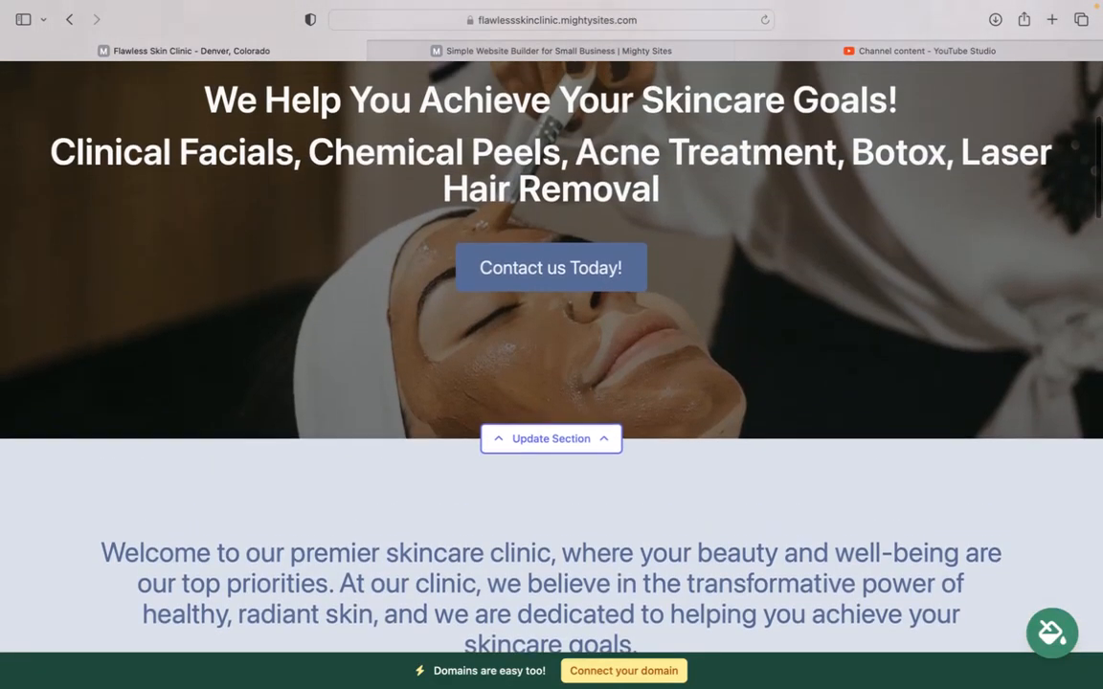
- Open the hero section's Update Image options, browse the stock photo library, then return to all photo options
scroll(614, 465, "down", 2)
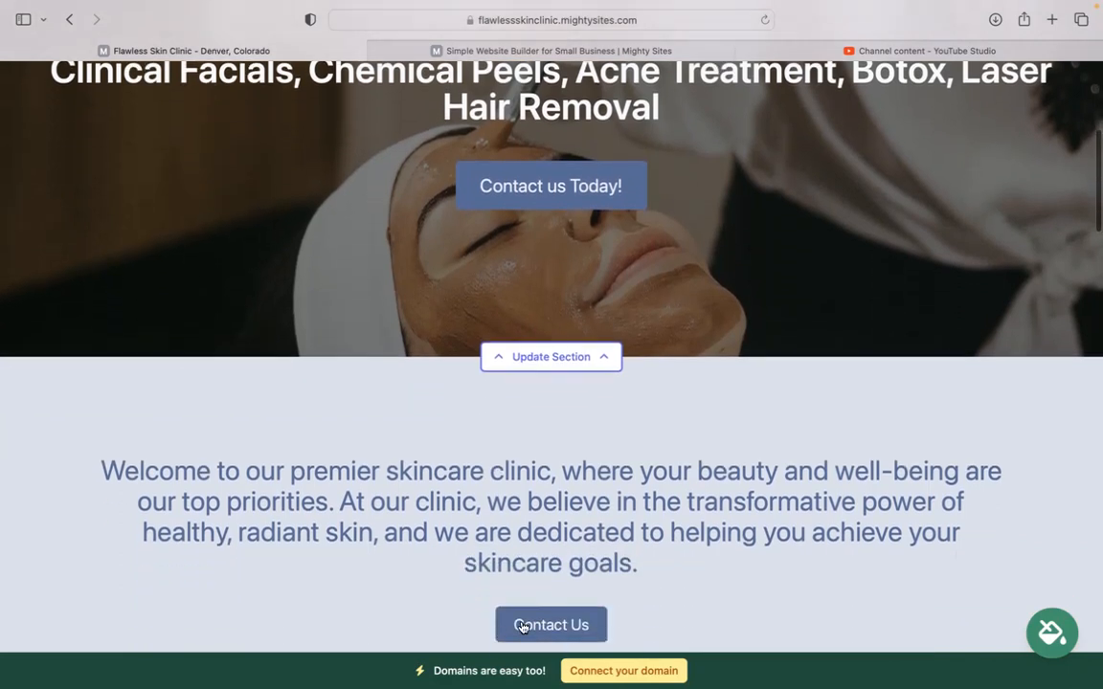
left_click(545, 368)
scroll(303, 463, "down", 1)
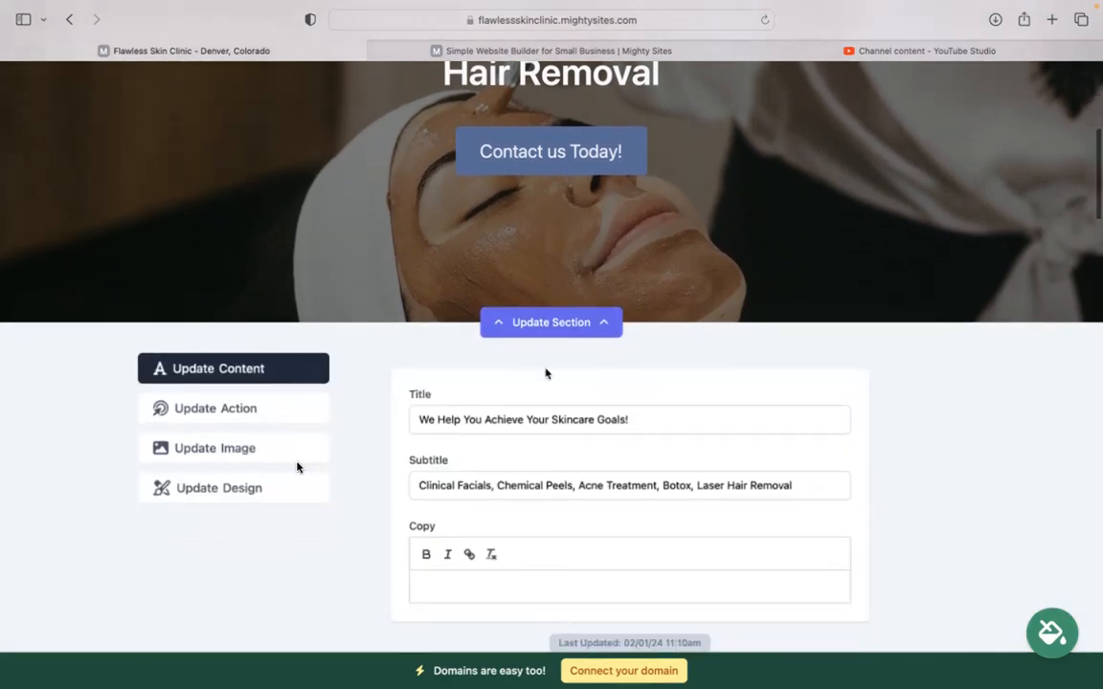
left_click(273, 454)
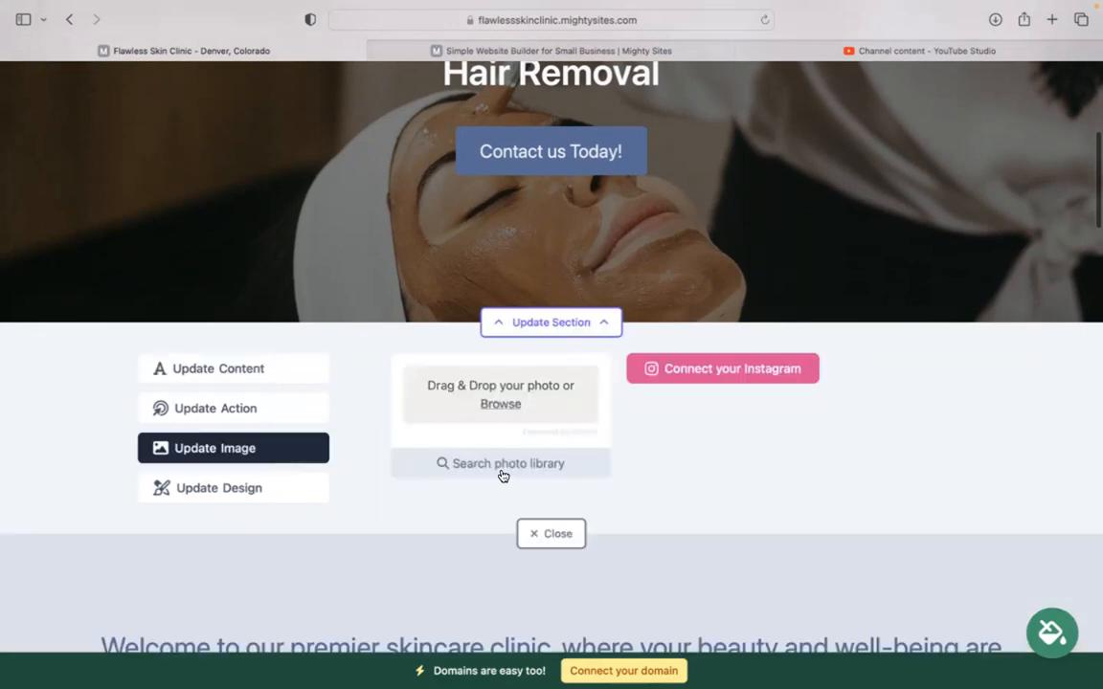
left_click(501, 467)
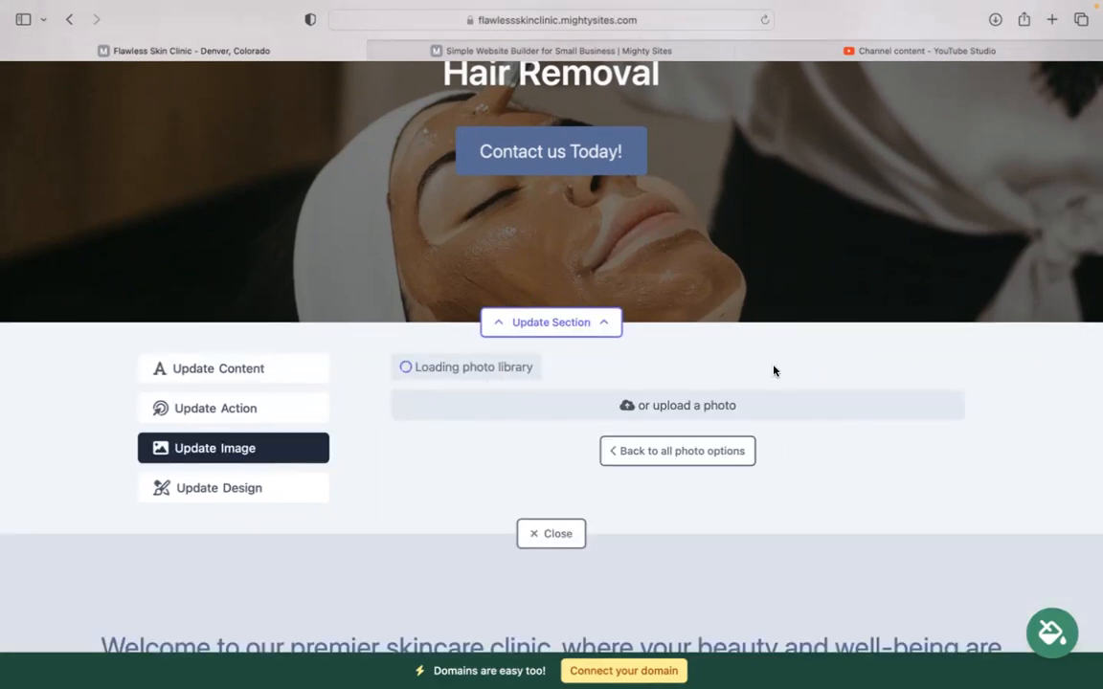
scroll(774, 371, "down", 1)
left_click(1004, 372)
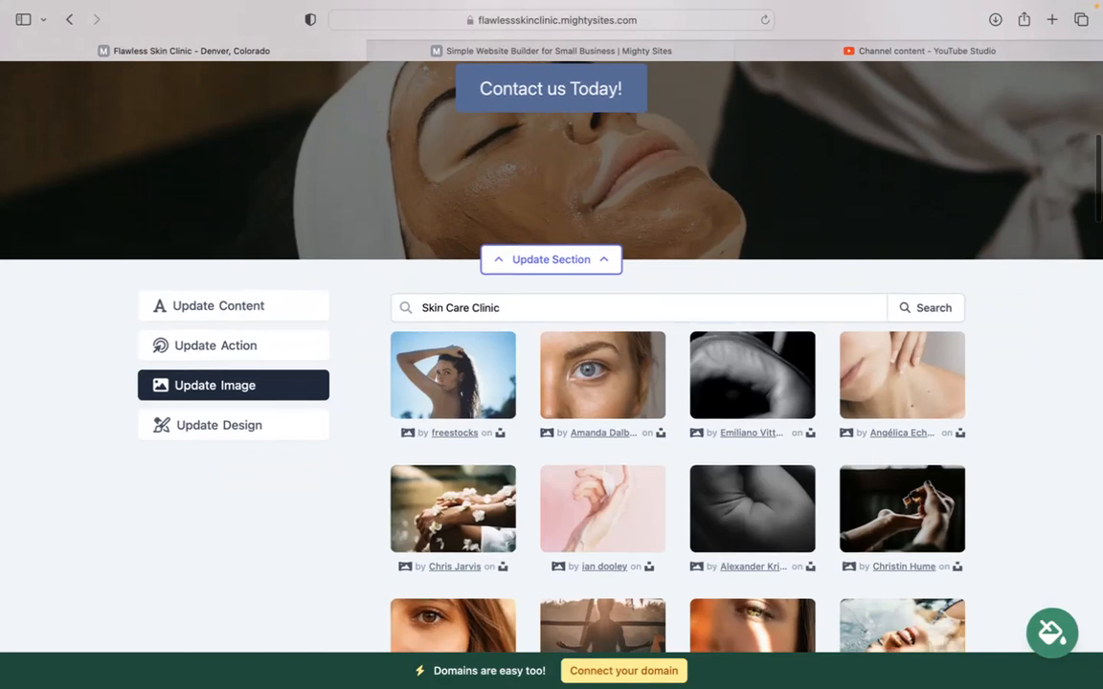
scroll(707, 641, "down", 4)
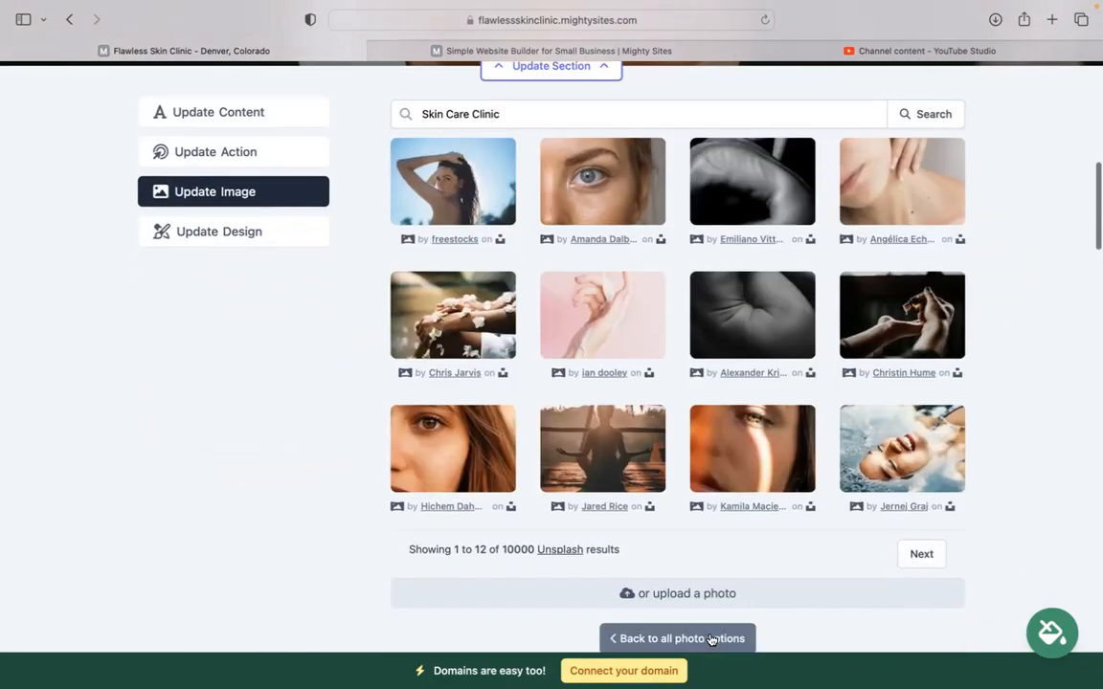
left_click(706, 639)
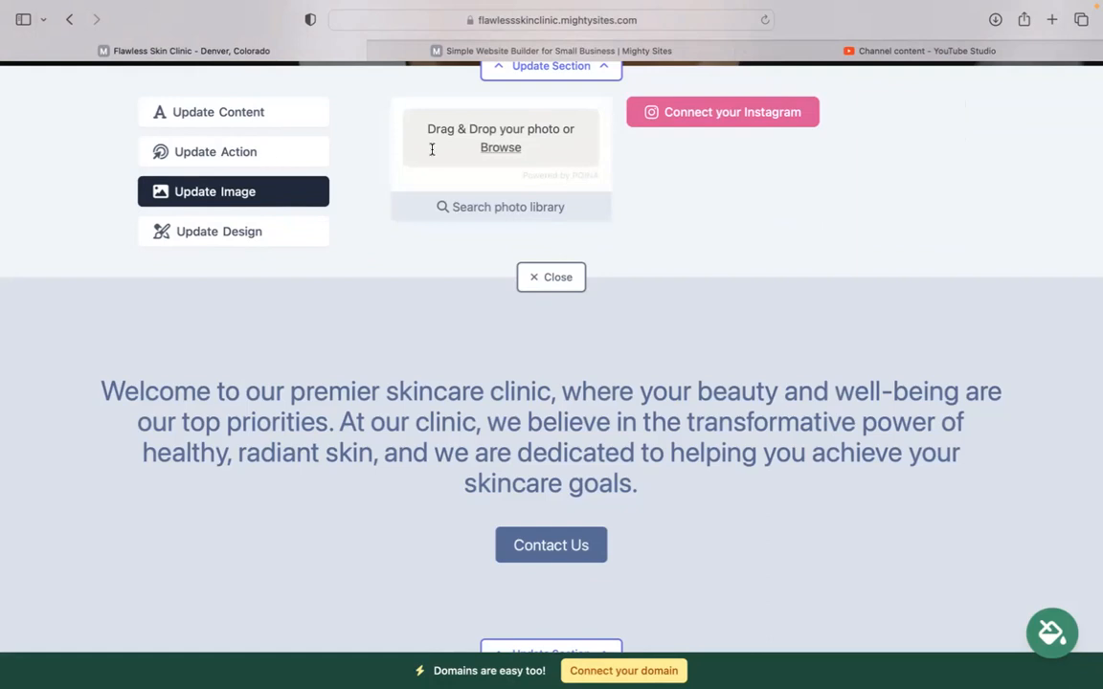
left_click(306, 151)
- Try linking the Contact us Today! button to another website, cancel, and close the hero panel
scroll(924, 197, "up", 4)
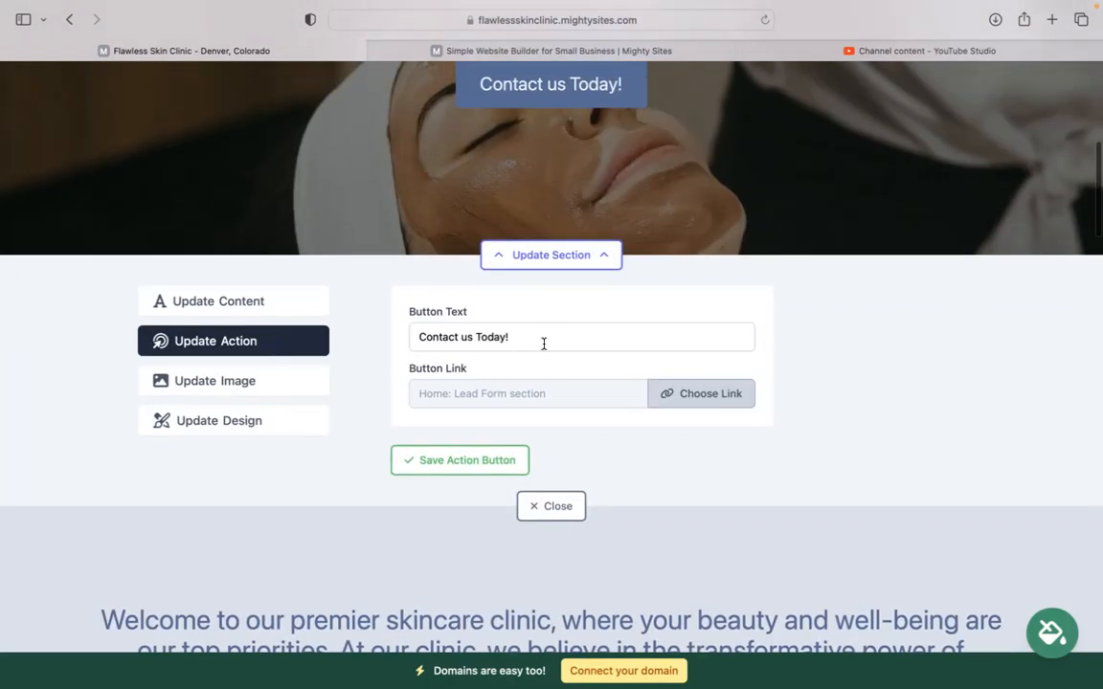
left_click_drag(553, 340, 387, 345)
scroll(829, 332, "up", 1)
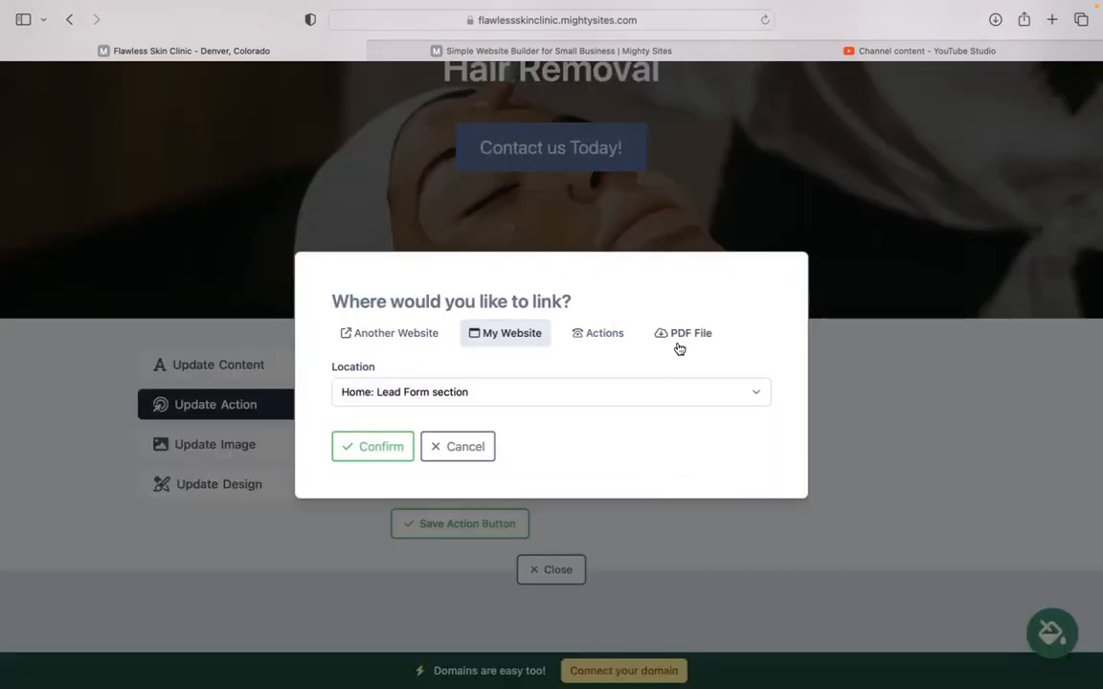
left_click(408, 334)
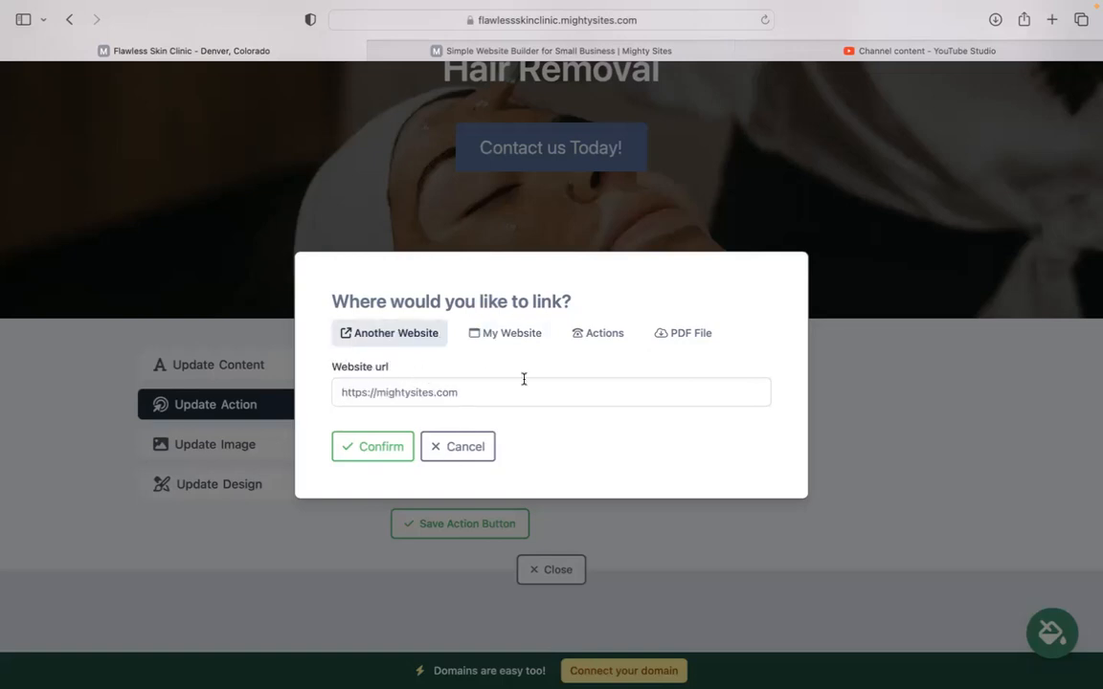
left_click(468, 454)
left_click(552, 570)
scroll(552, 571, "down", 5)
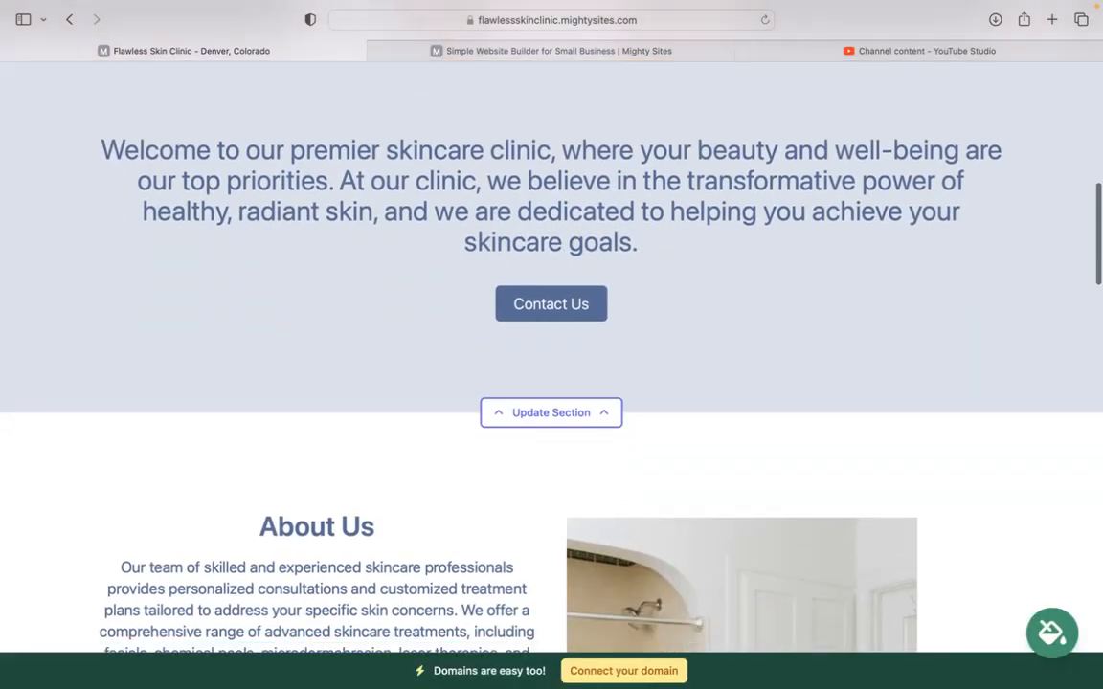
scroll(551, 383, "down", 10)
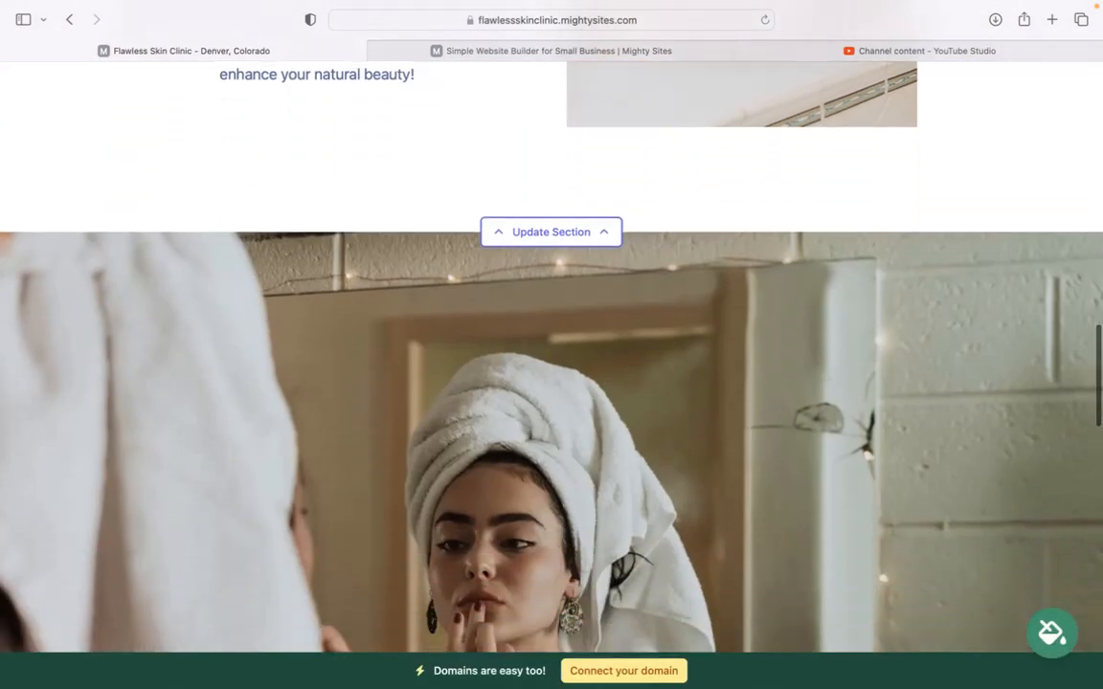
scroll(551, 383, "down", 10)
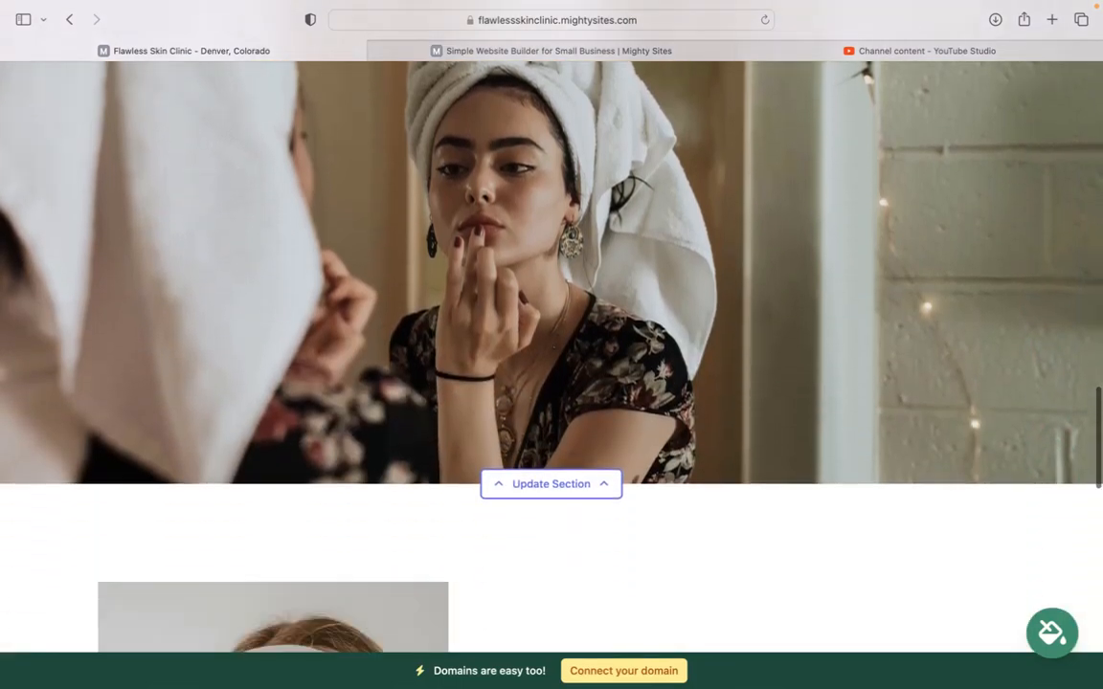
scroll(715, 527, "down", 8)
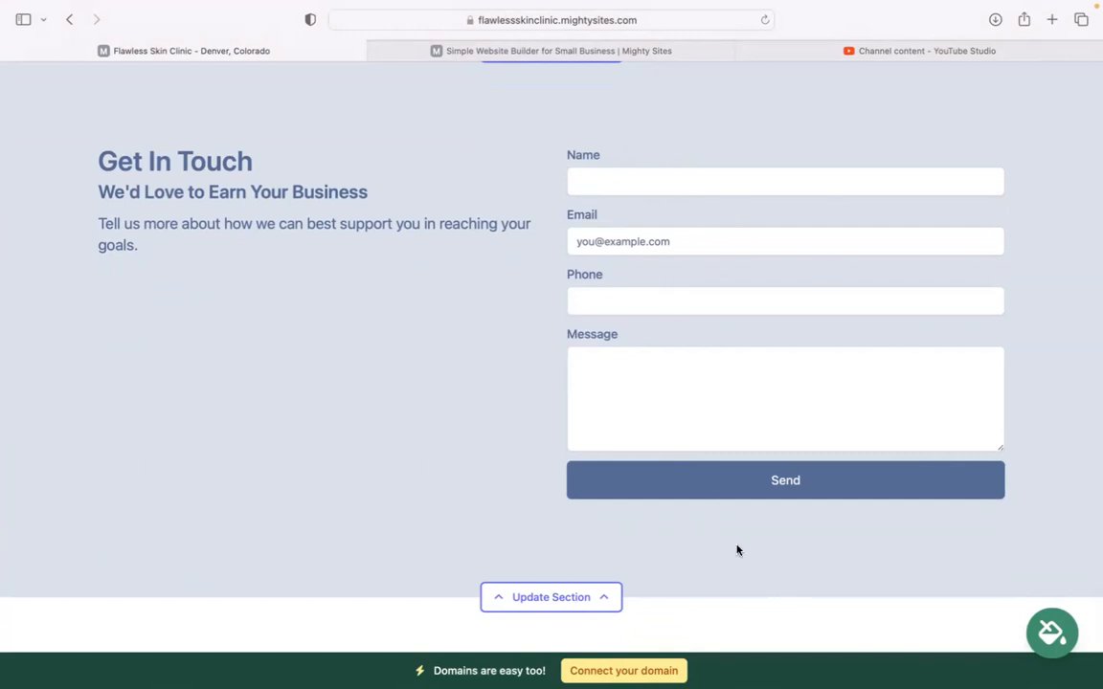
scroll(737, 551, "down", 2)
scroll(737, 551, "up", 5)
scroll(629, 630, "up", 10)
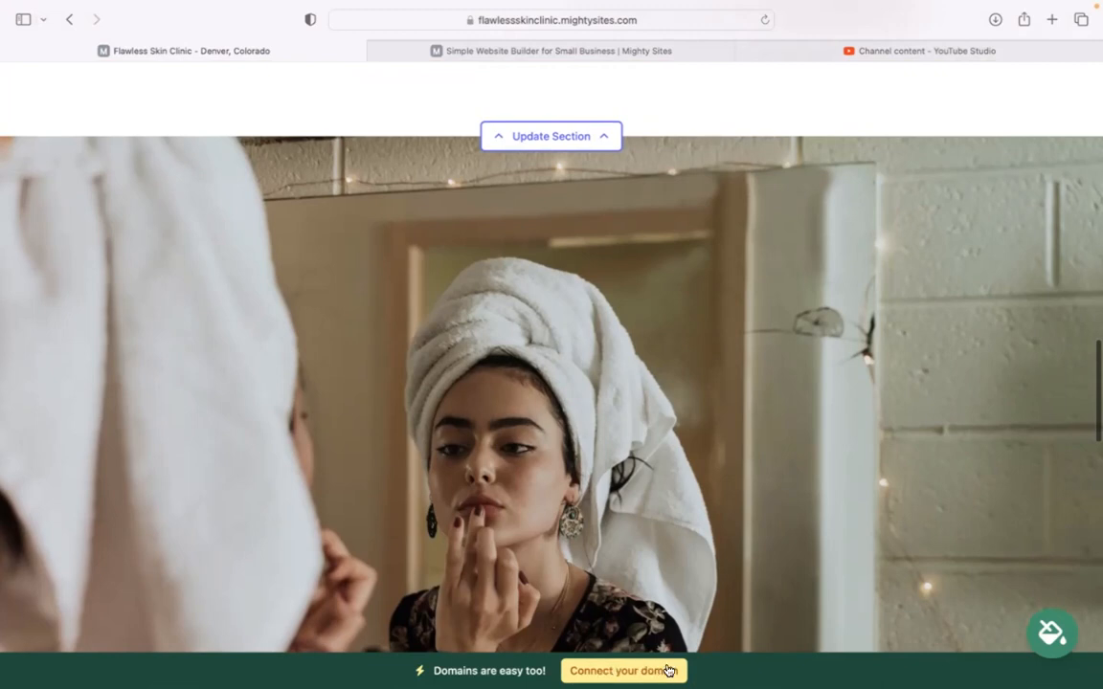
scroll(496, 313, "up", 3)
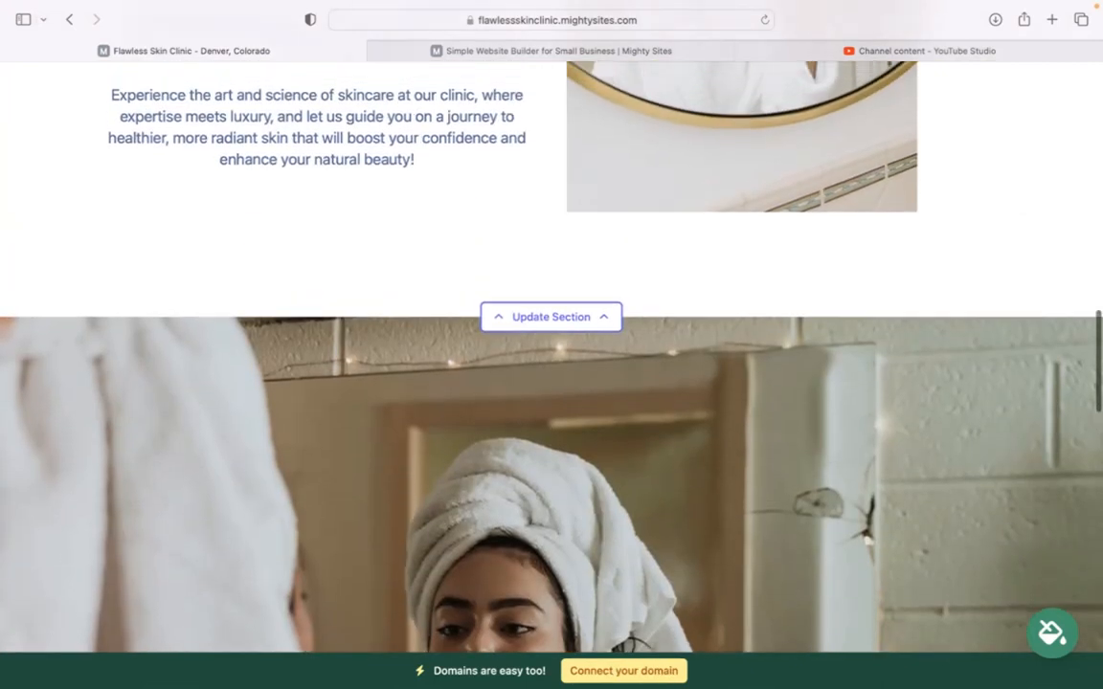
scroll(552, 344, "up", 10)
scroll(551, 345, "up", 5)
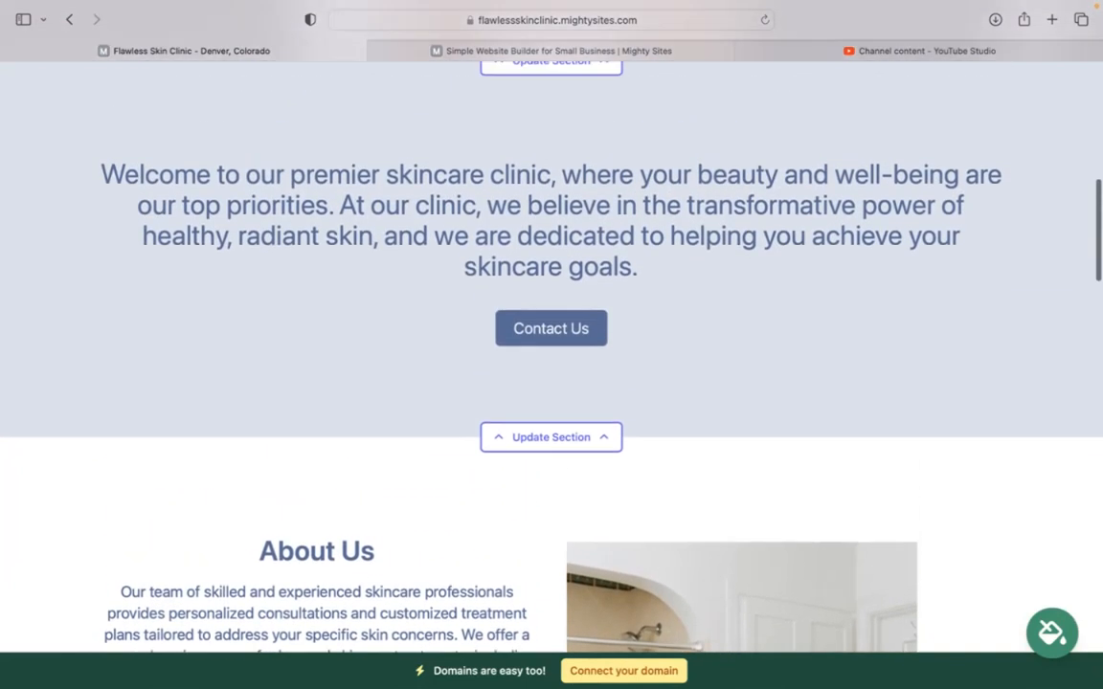
scroll(552, 345, "up", 8)
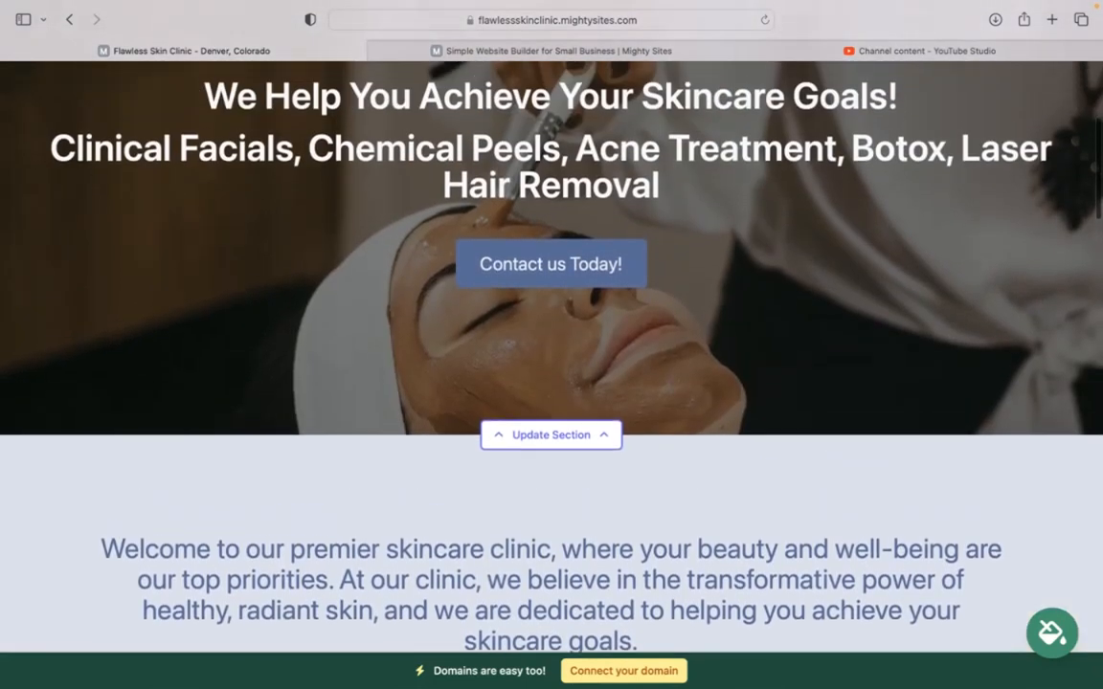
scroll(552, 345, "up", 1)
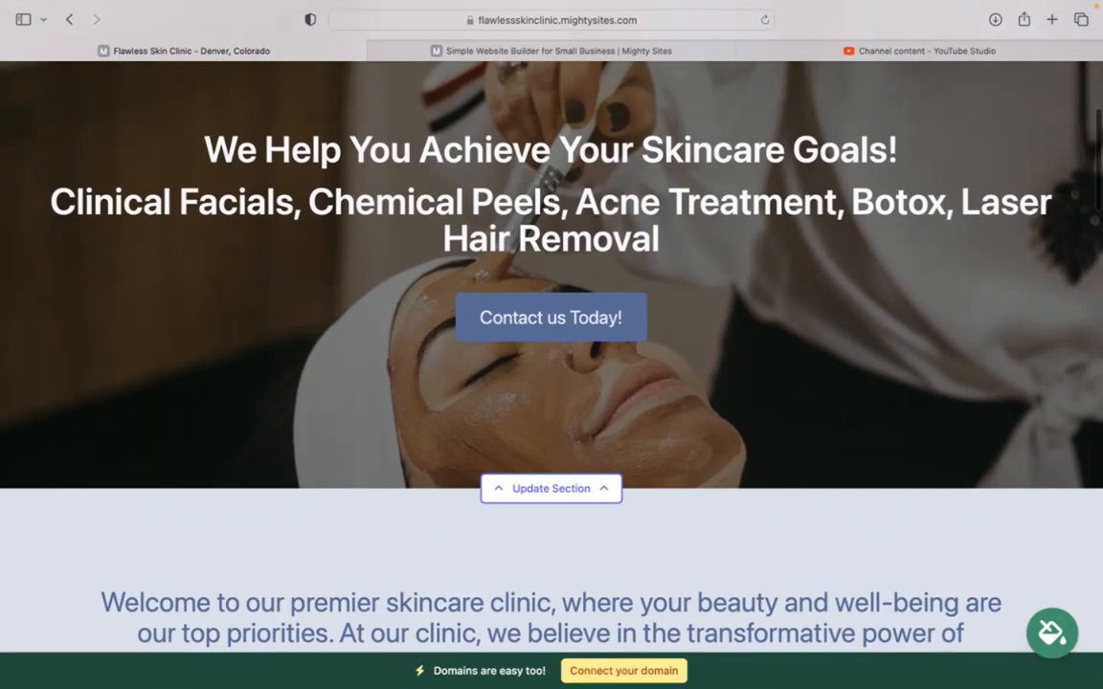
scroll(551, 344, "up", 4)
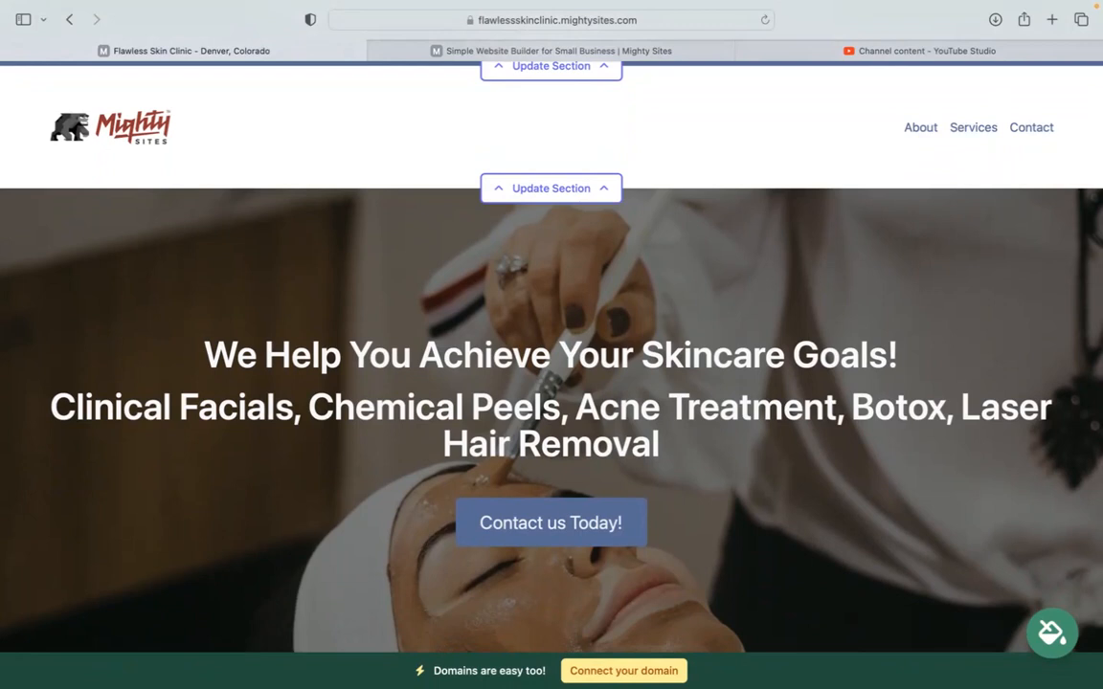
left_click(771, 8)
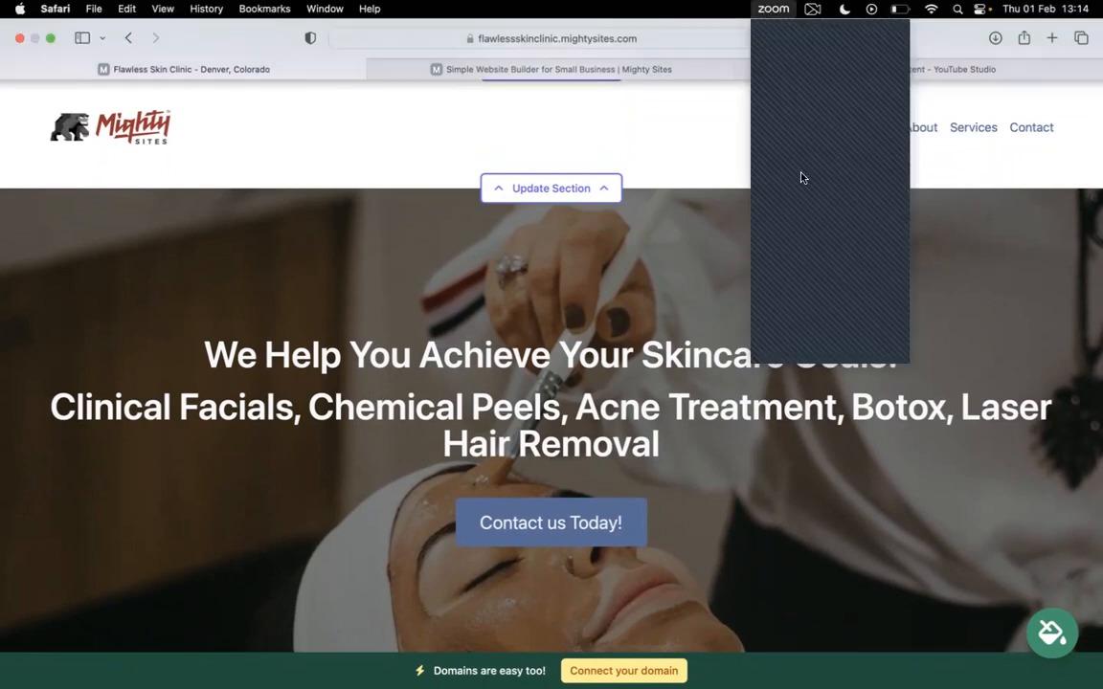